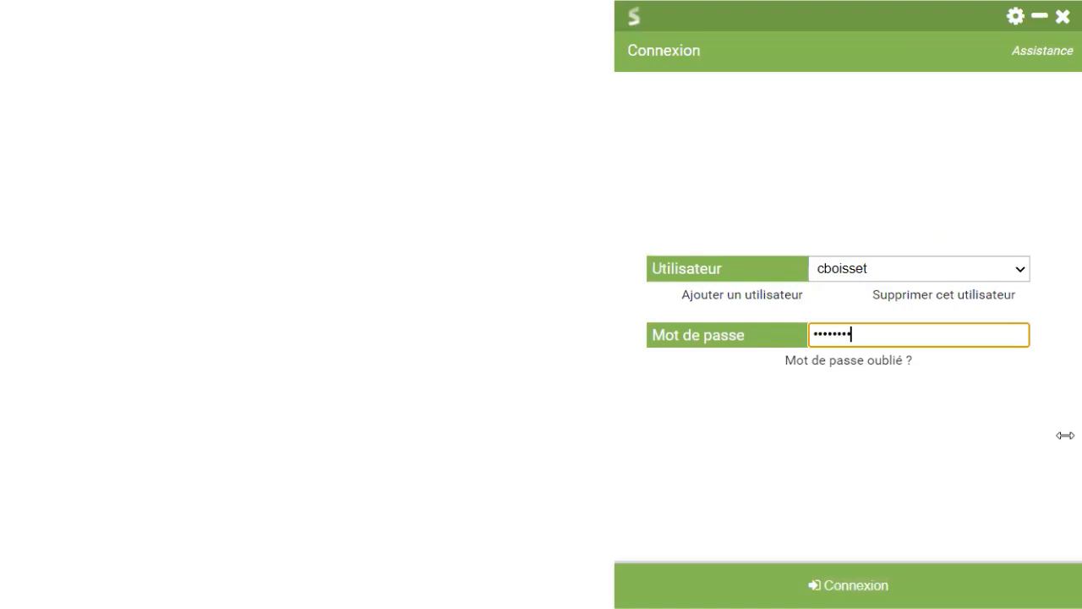
Sign in with the account password and view the full list of mailbox folders
text(••)
key(Return)
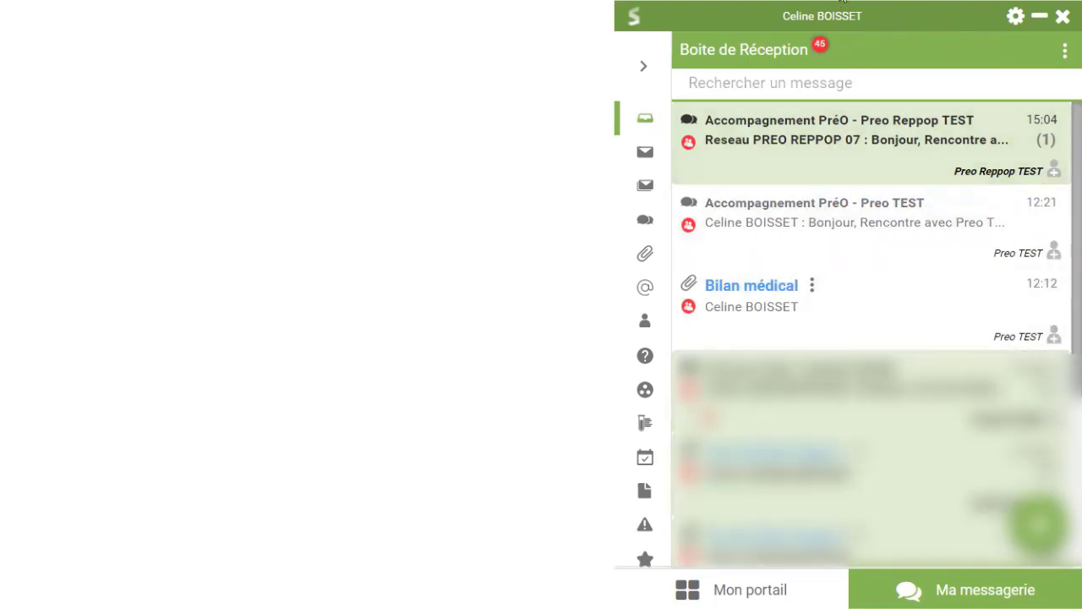
click(650, 70)
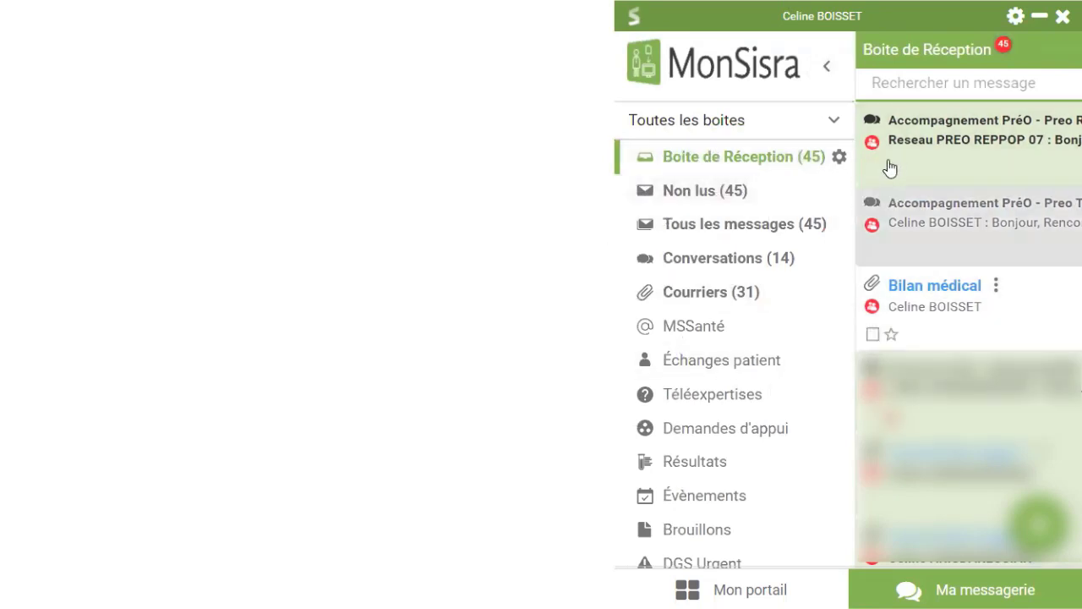
click(826, 68)
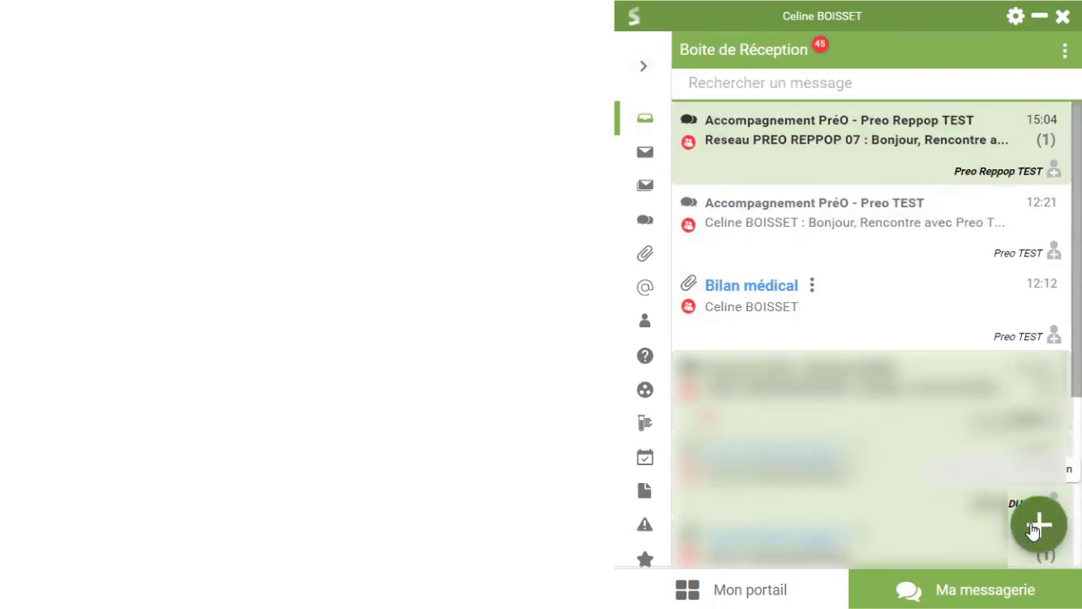
Start a simple conversation between professionals, with the Reseau PREO REPPOP 07 service as recipient
click(1041, 530)
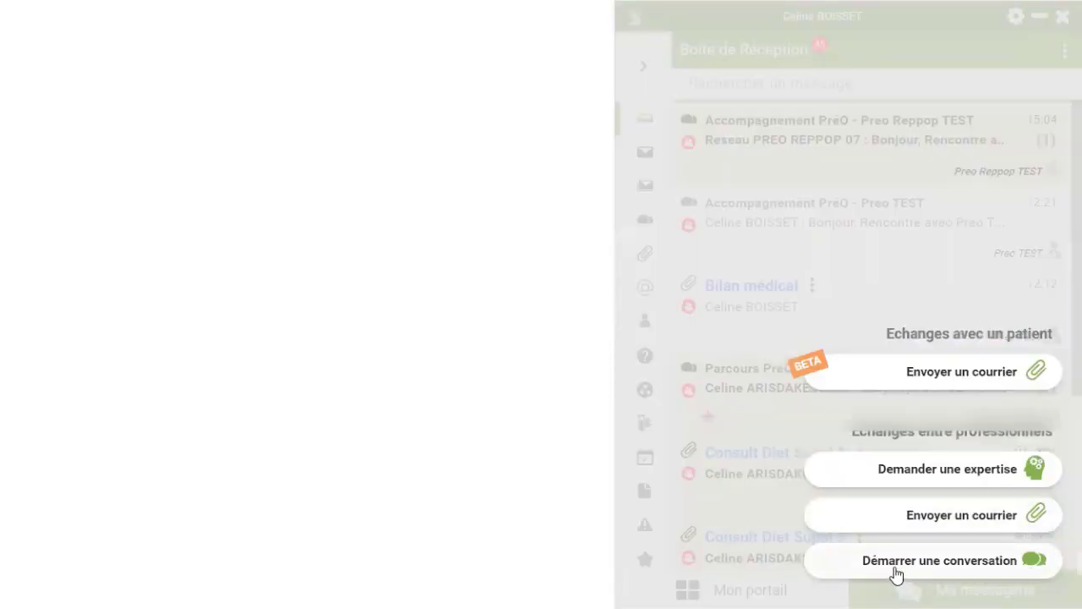
click(892, 575)
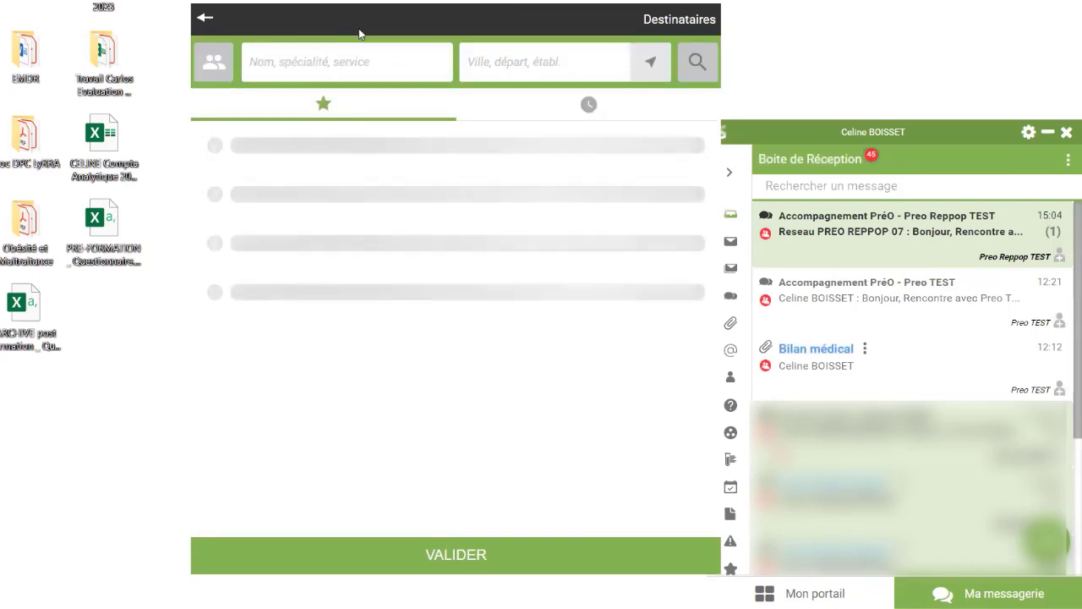
text(preo reppop)
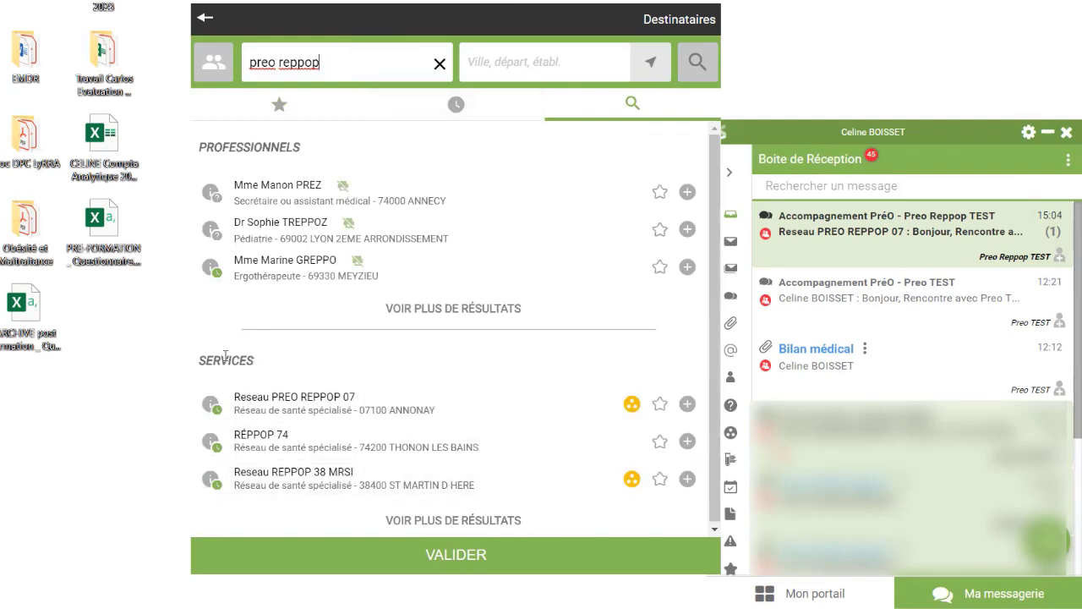
click(658, 407)
click(425, 401)
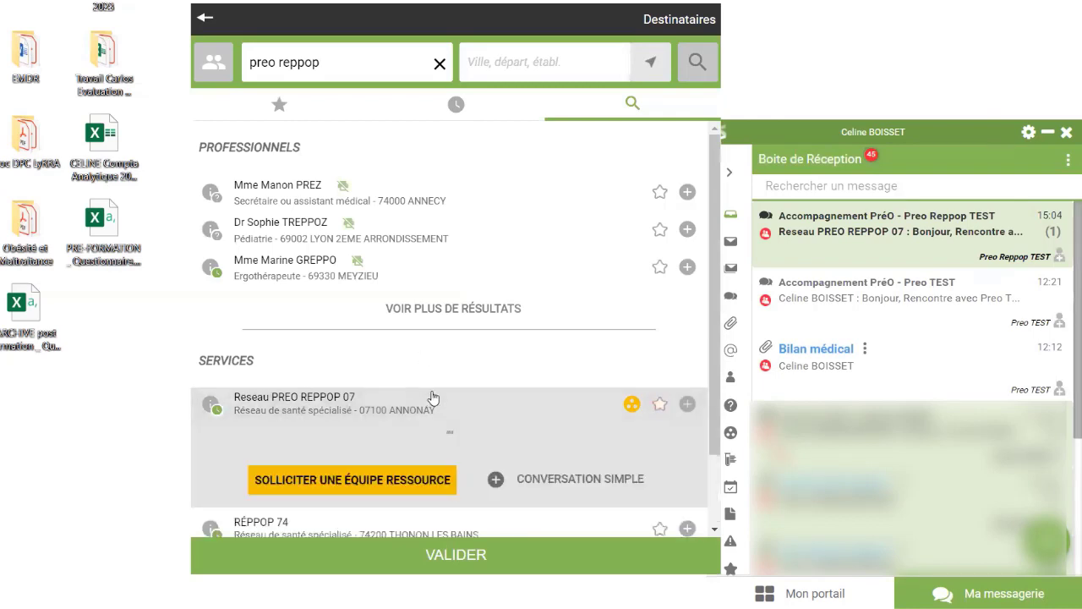
click(516, 480)
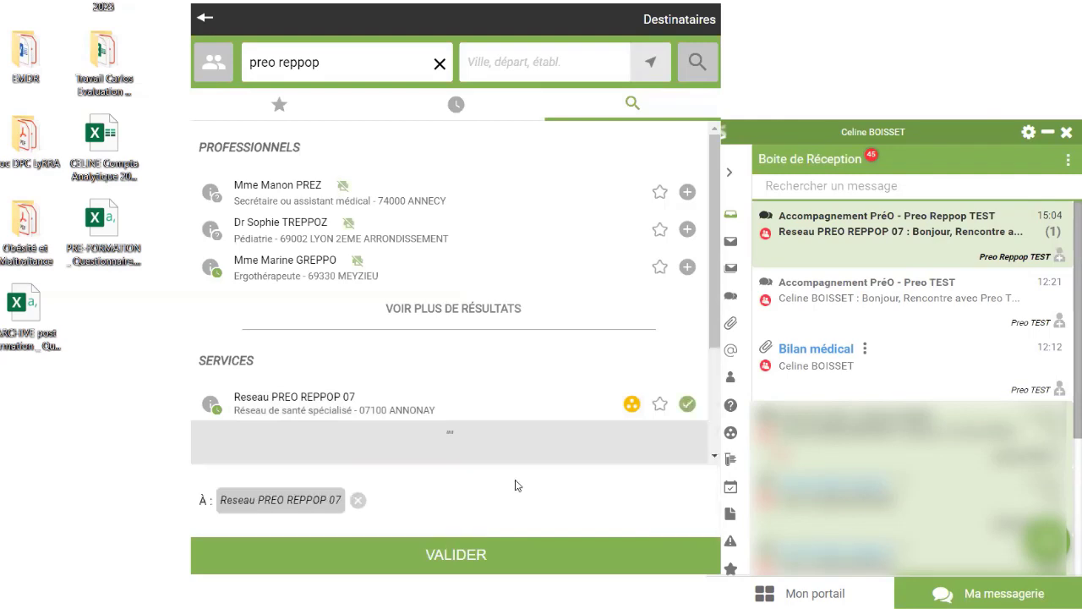
click(471, 553)
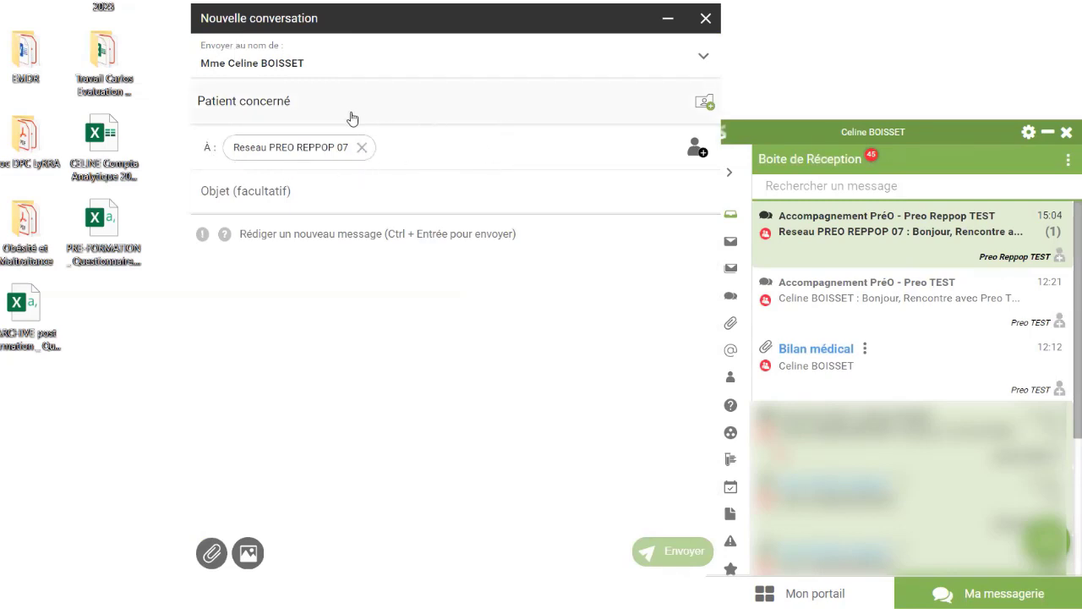
Link the most recent test patient to the new conversation, go through its subject and message fields, and close the conversation
click(253, 102)
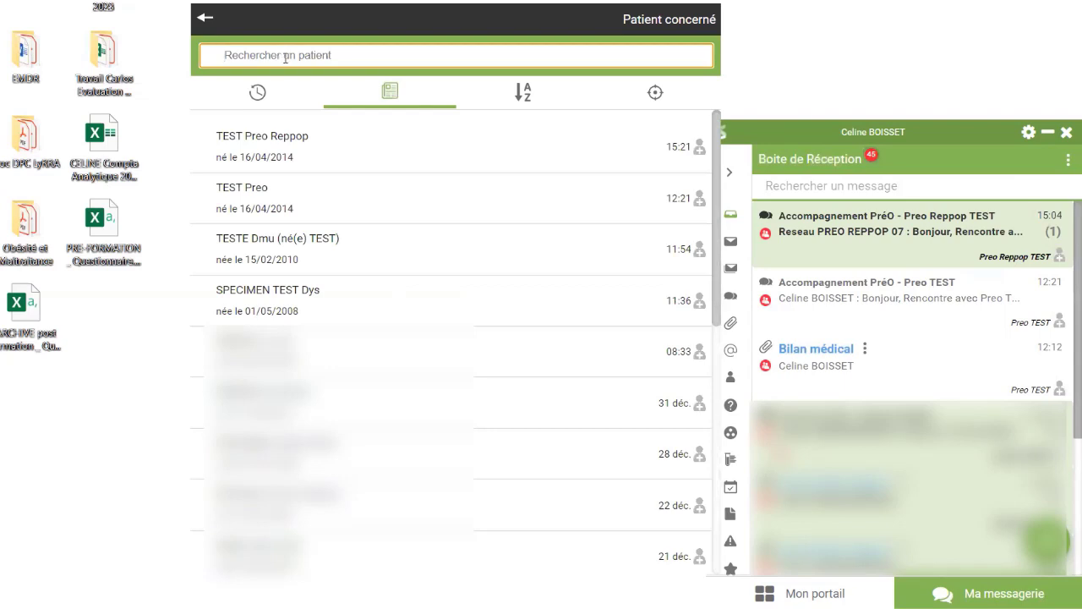
click(376, 160)
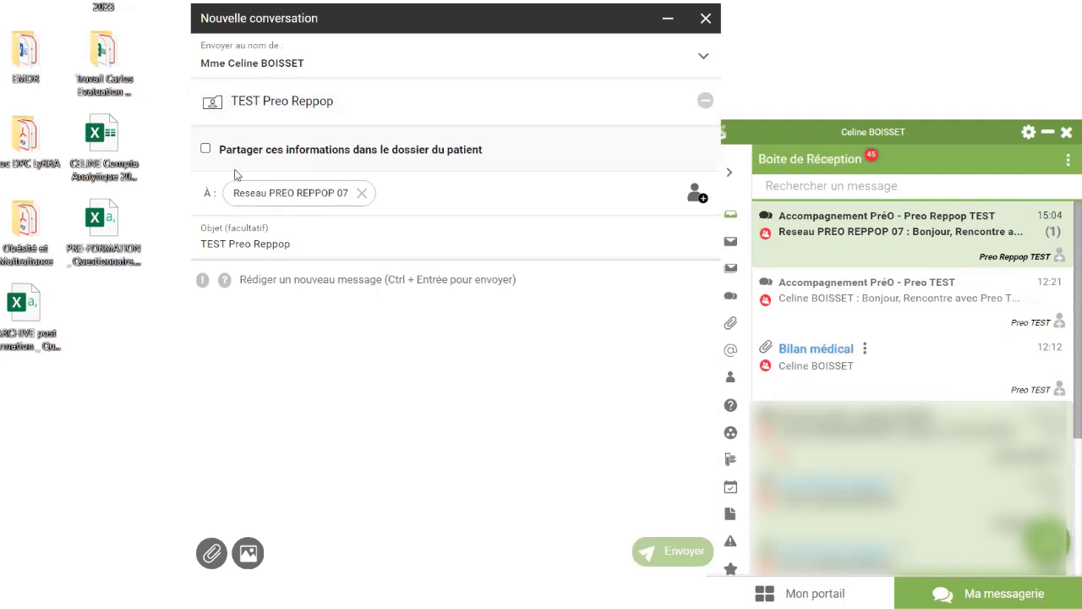
click(344, 242)
click(282, 287)
click(705, 19)
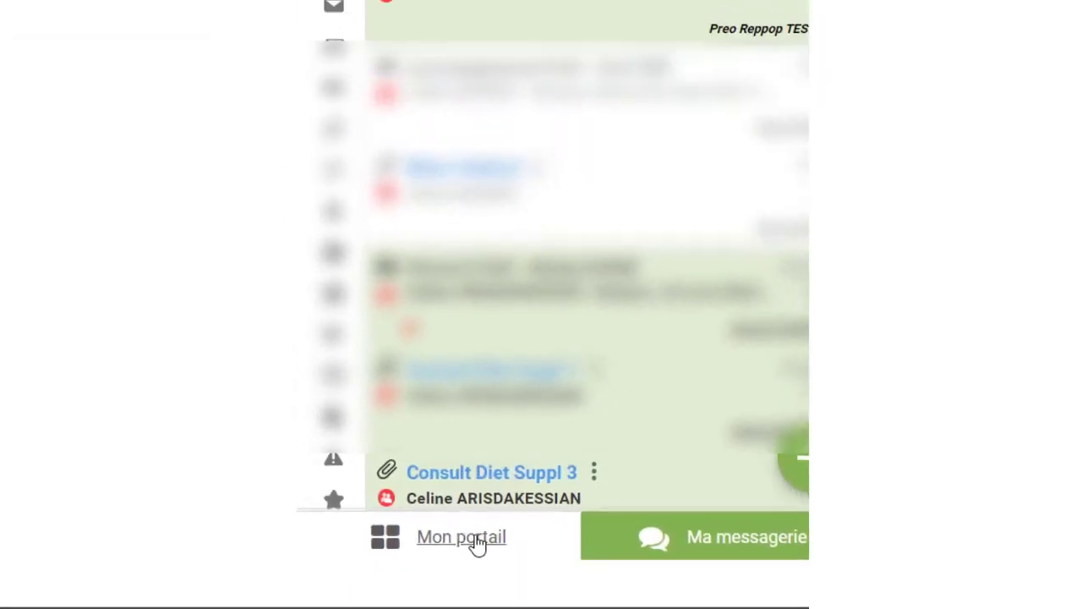
Browse the applications available in the portal and open MesPatients
click(473, 510)
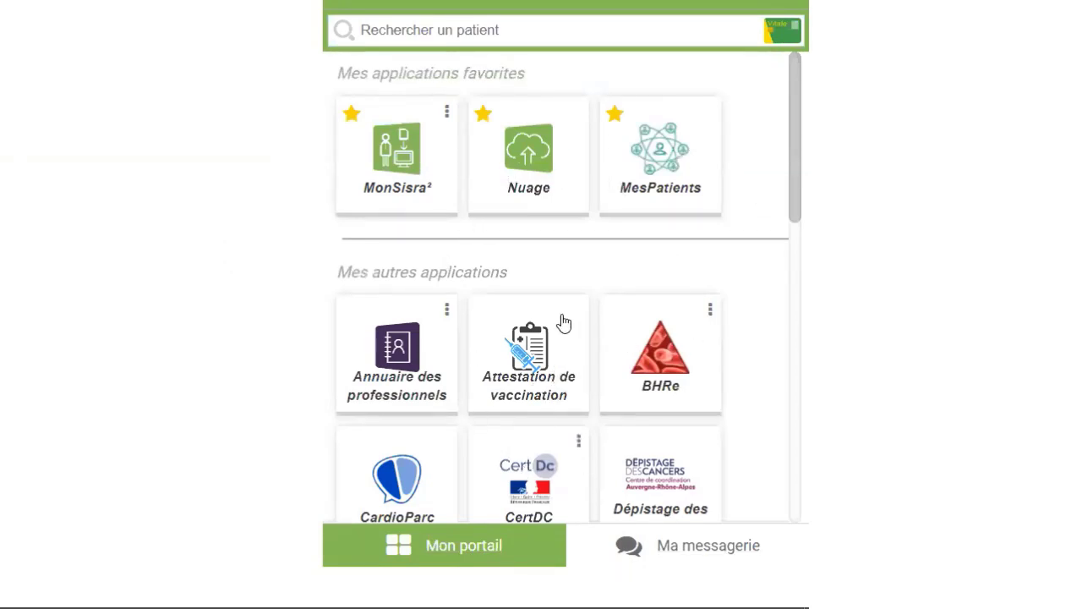
scroll(525, 358, down, 3)
scroll(522, 321, up, 3)
scroll(647, 331, down, 1)
scroll(648, 330, down, 7)
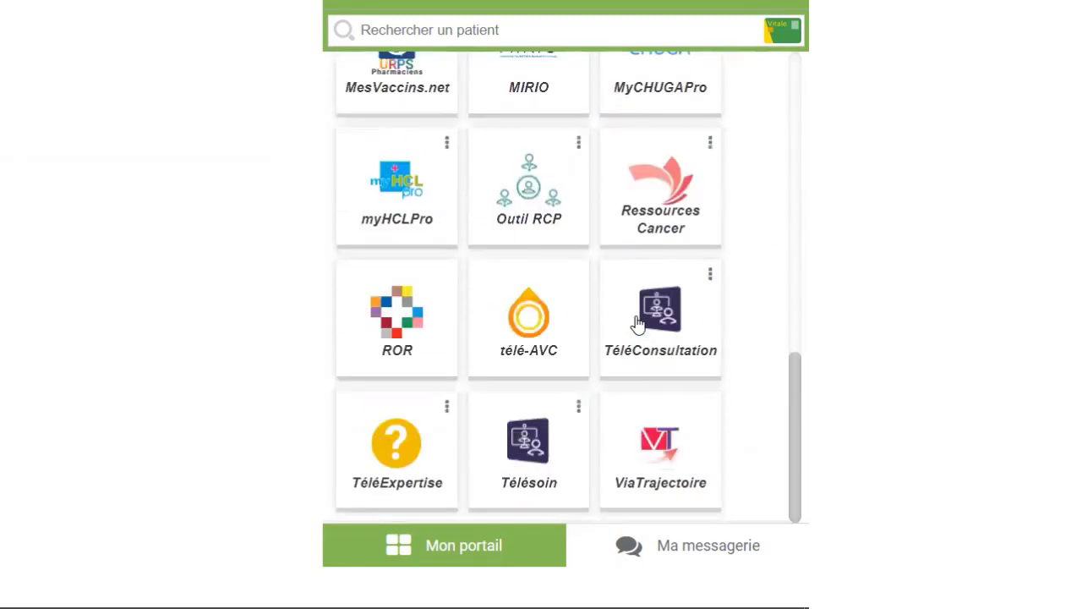
scroll(643, 401, up, 9)
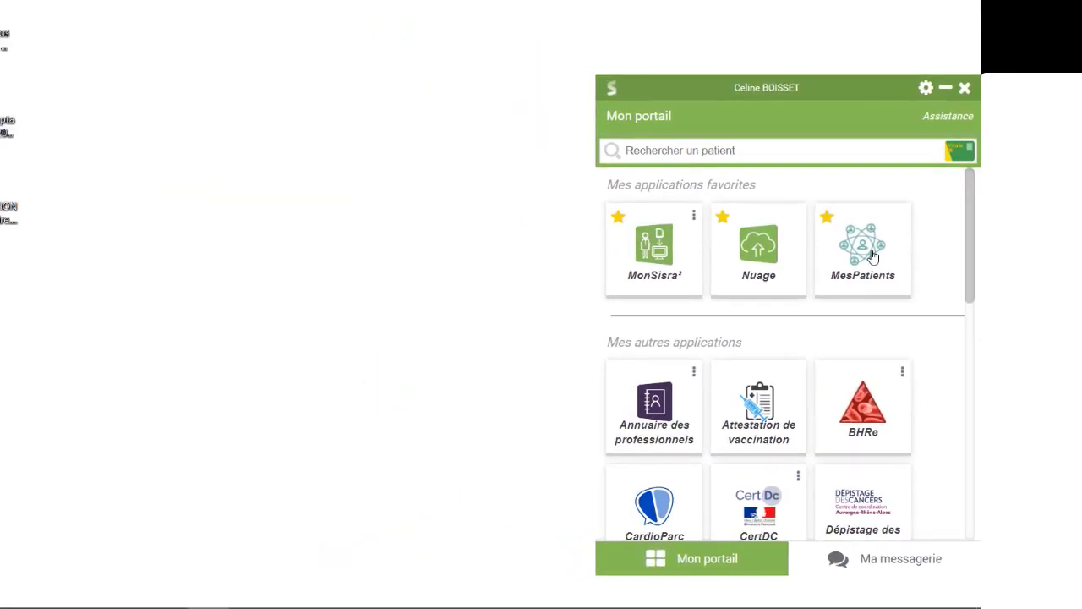
click(864, 247)
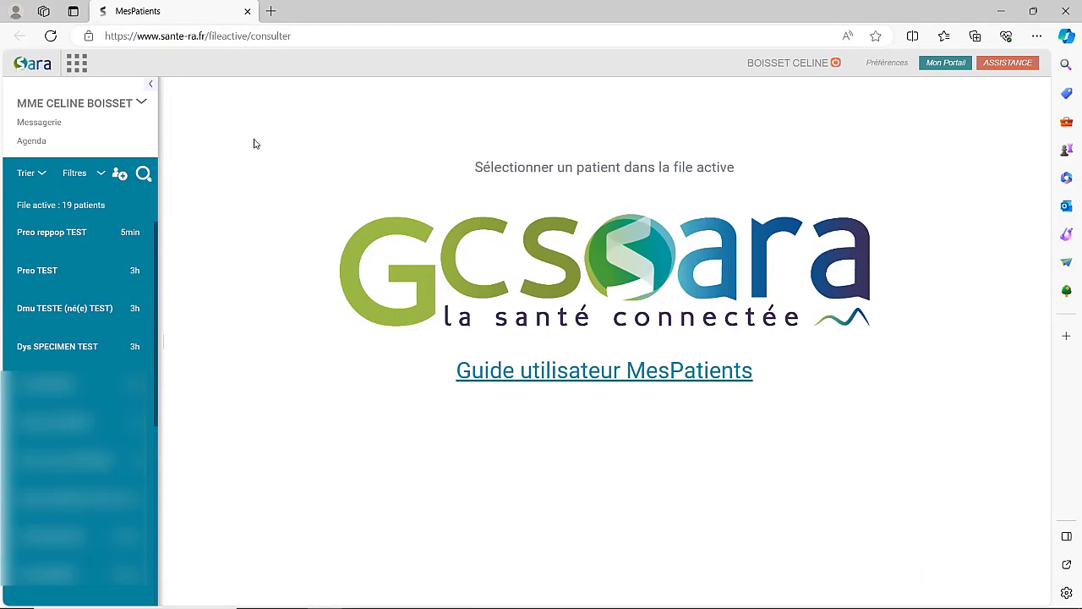
Remove MesPatients from the favourite applications and mark it as a favourite again
click(72, 67)
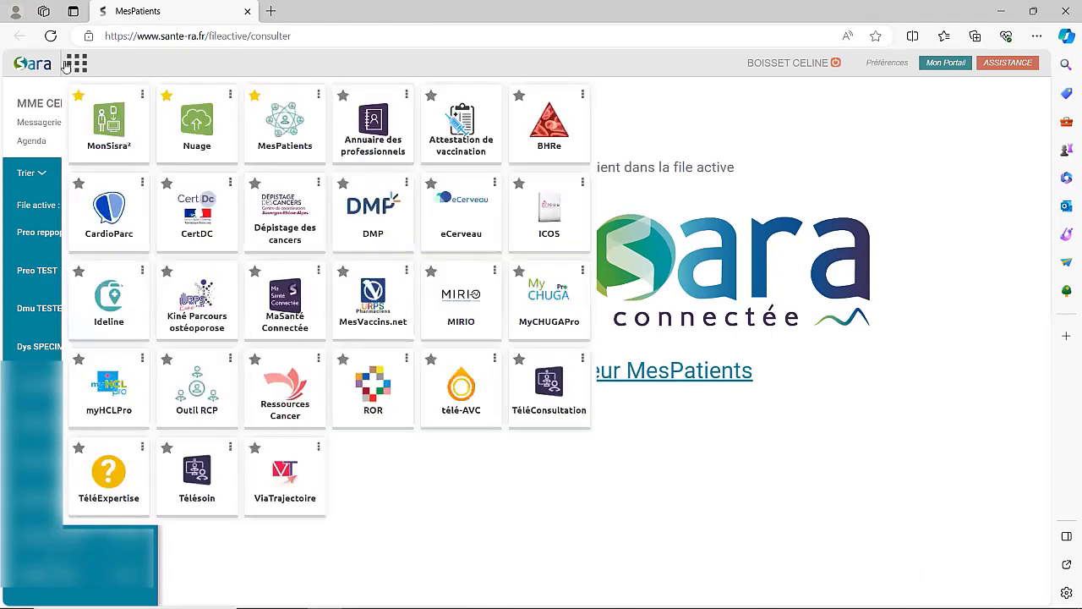
click(254, 98)
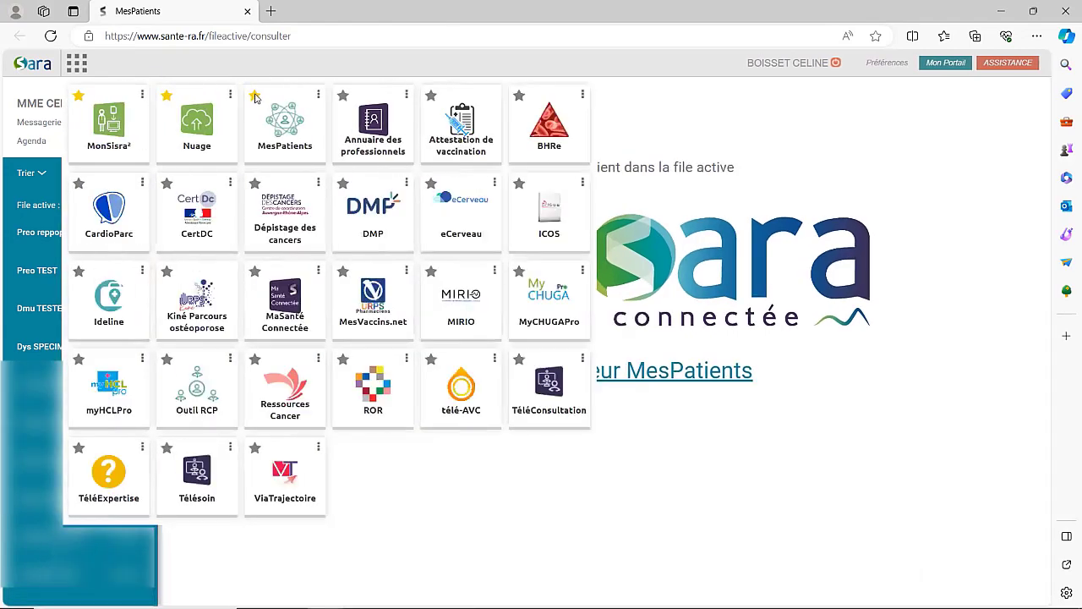
click(253, 97)
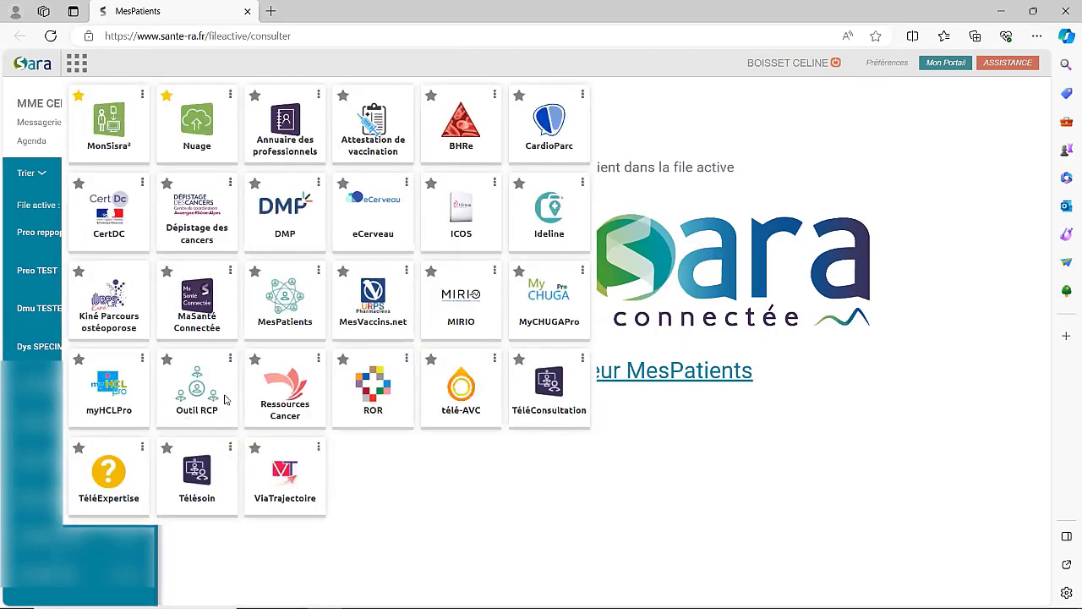
click(254, 272)
click(254, 272)
click(78, 63)
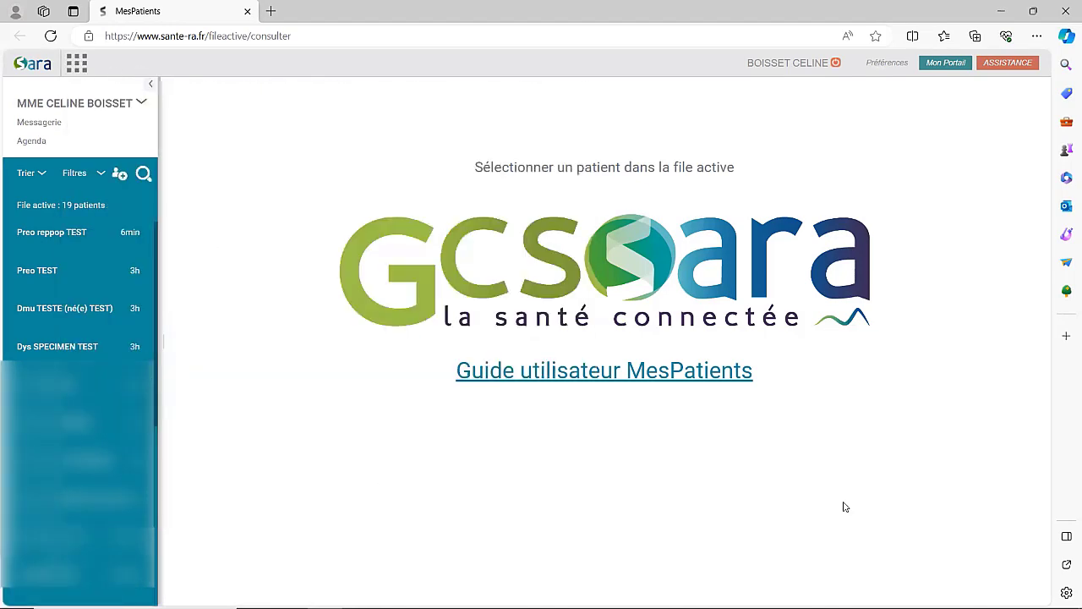
click(995, 8)
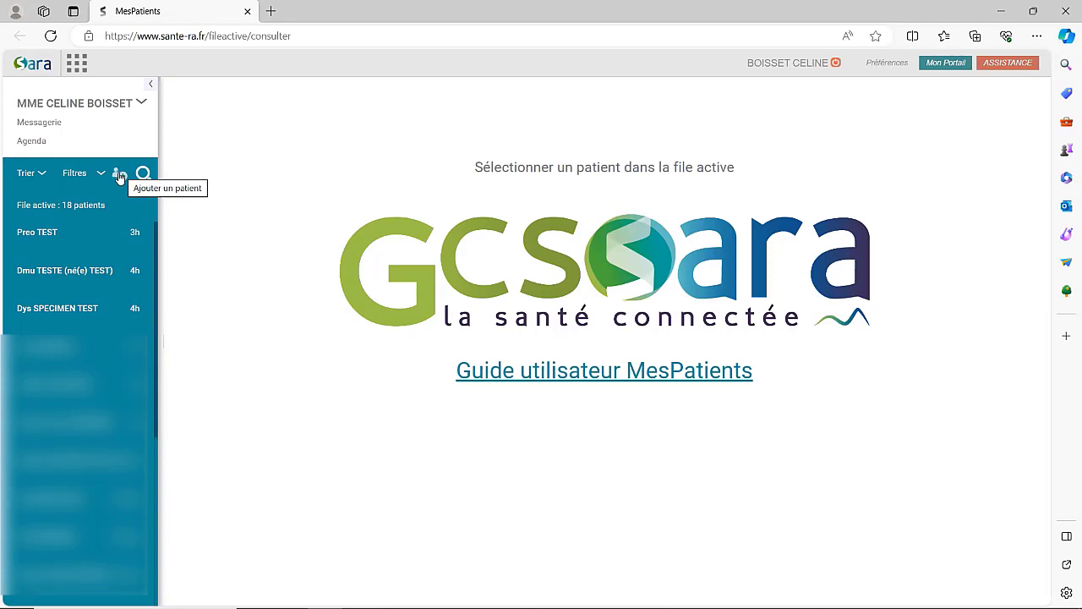
Search for the test patient by name and add them to the active patient list
click(119, 176)
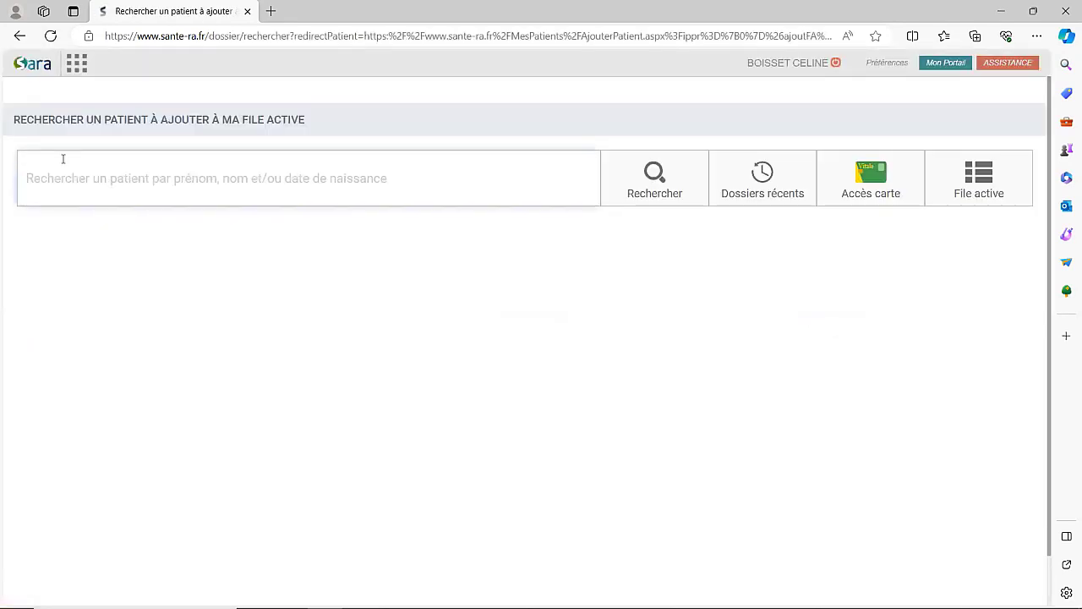
text(preo reppop test)
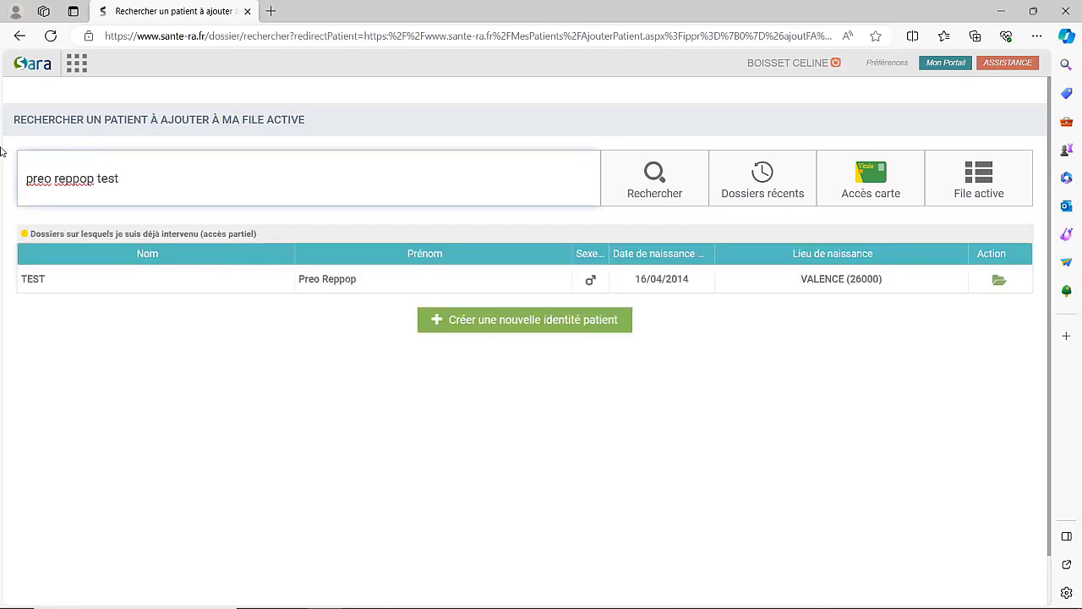
click(48, 281)
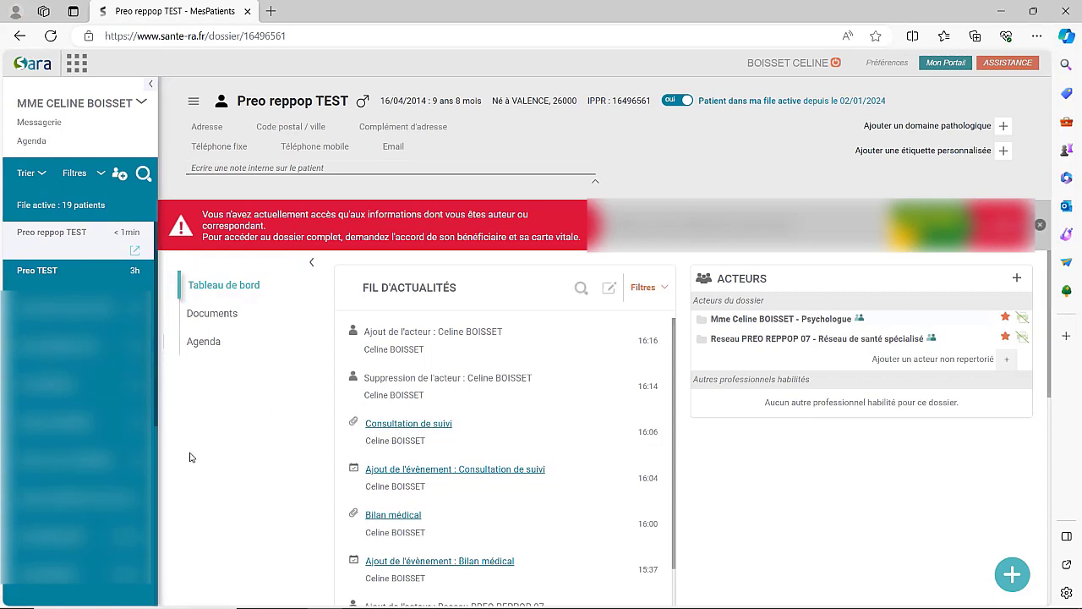
Start a new event in the patient's agenda on 02/01/2024 from 14:00 to 15:00
click(206, 343)
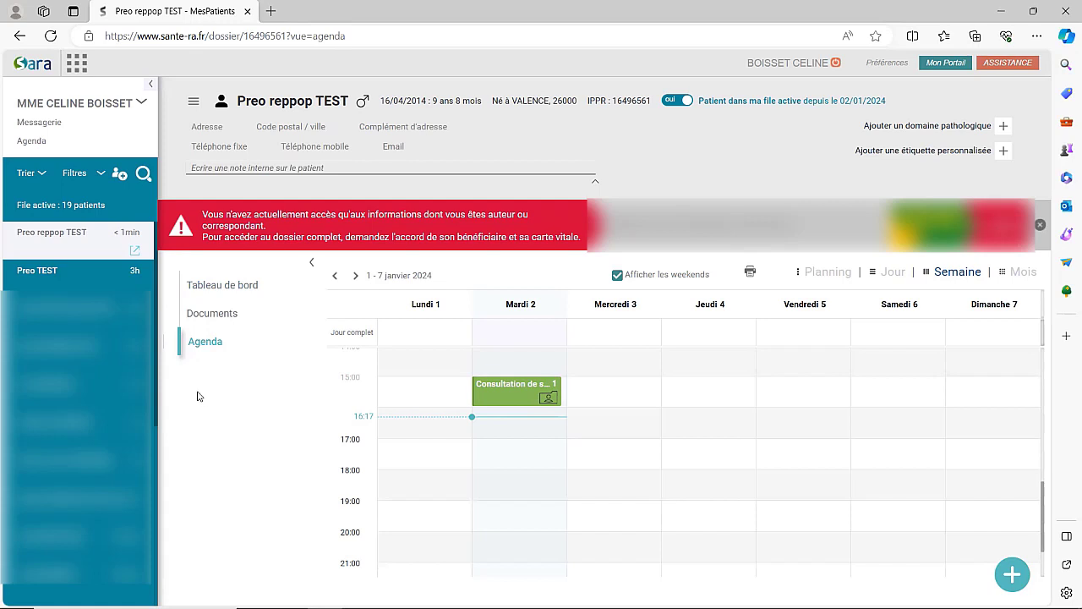
scroll(440, 436, up, 1)
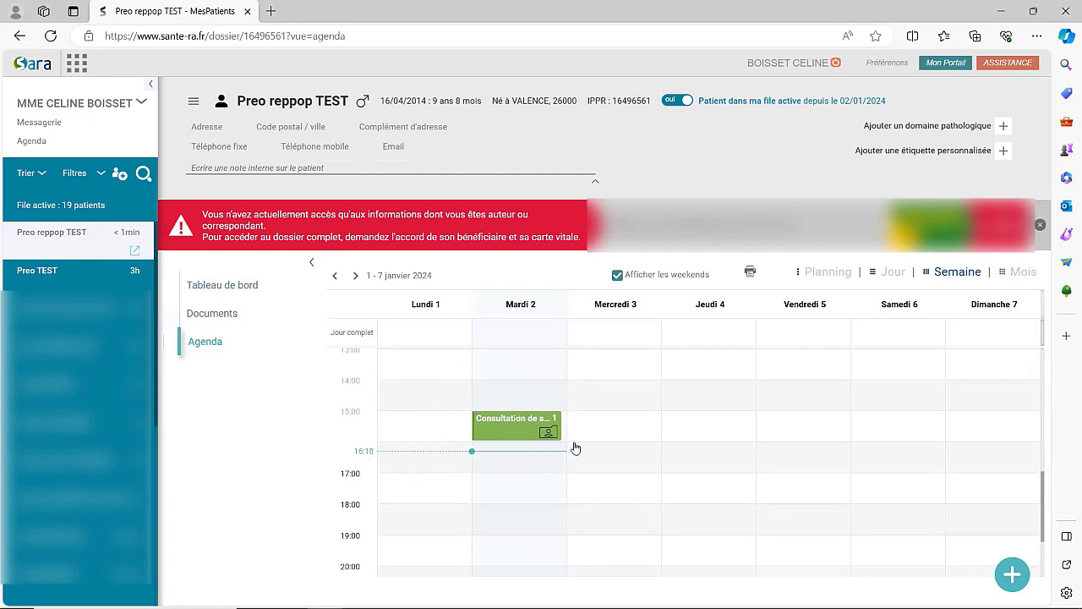
click(498, 390)
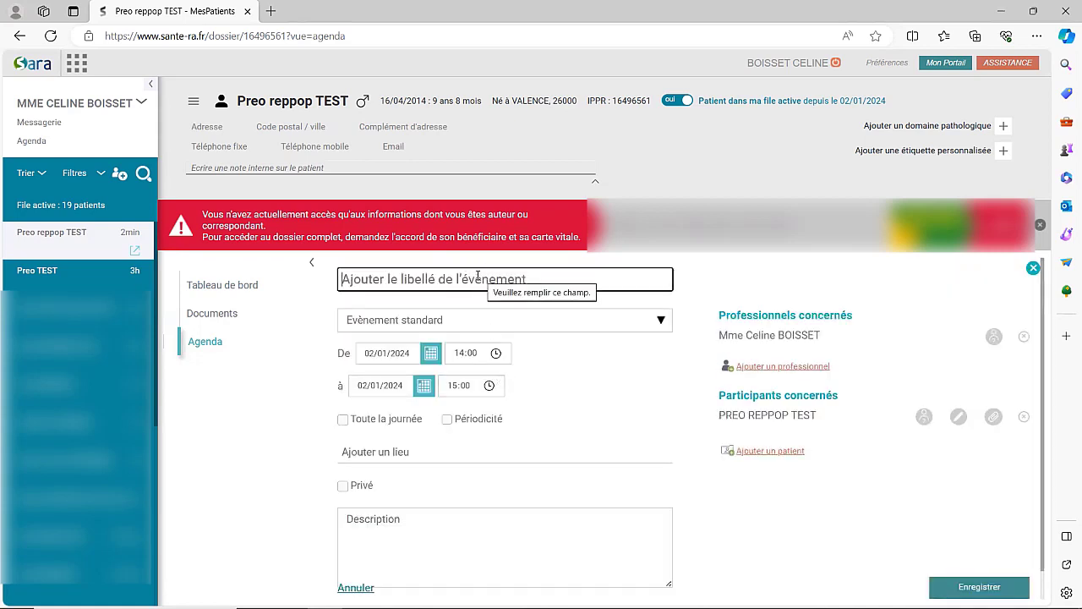
Title the event "Bilan diététique" and set its type to "Obésité pédiatrique : Bilan"
text(Bila)
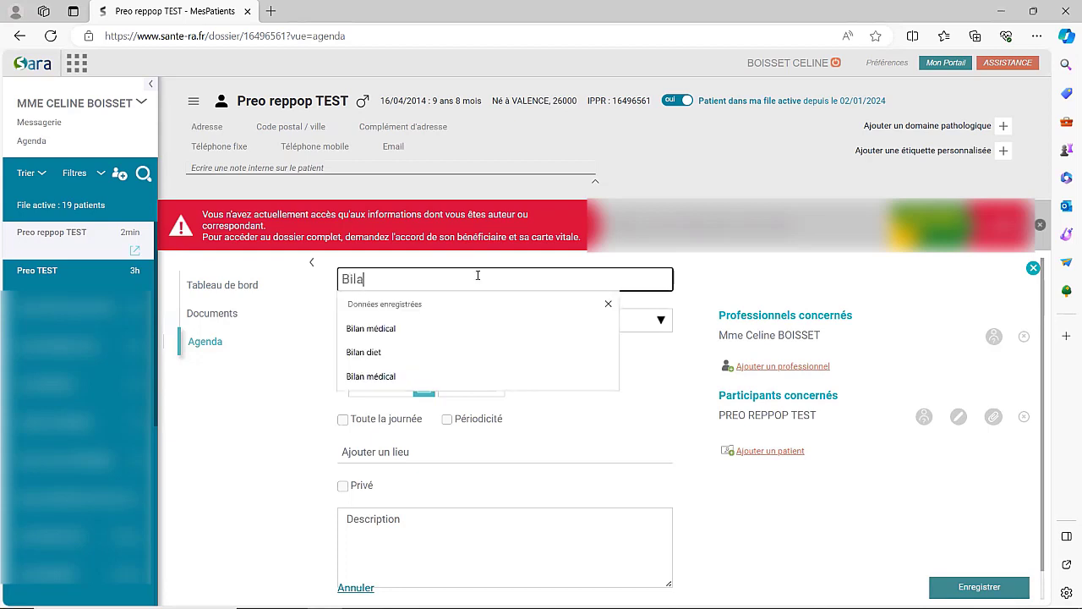
text(n diététique)
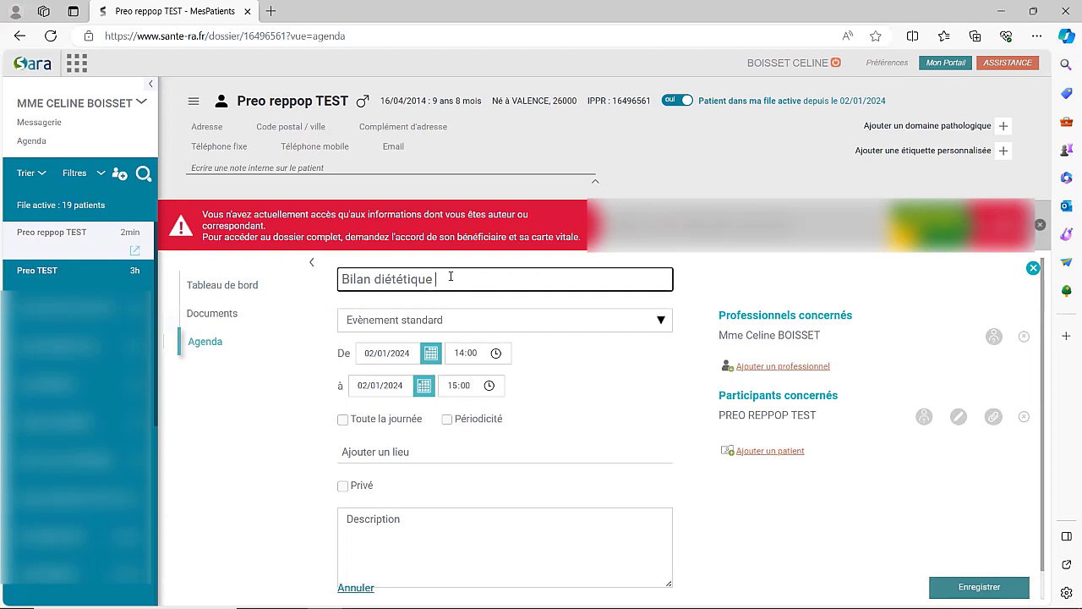
click(398, 323)
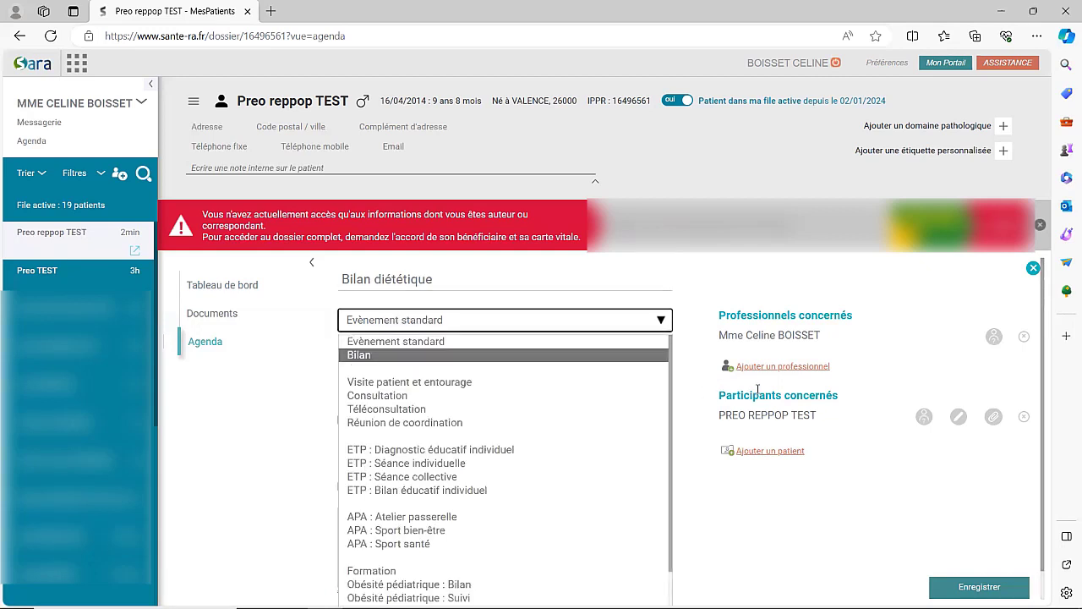
scroll(657, 412, down, 1)
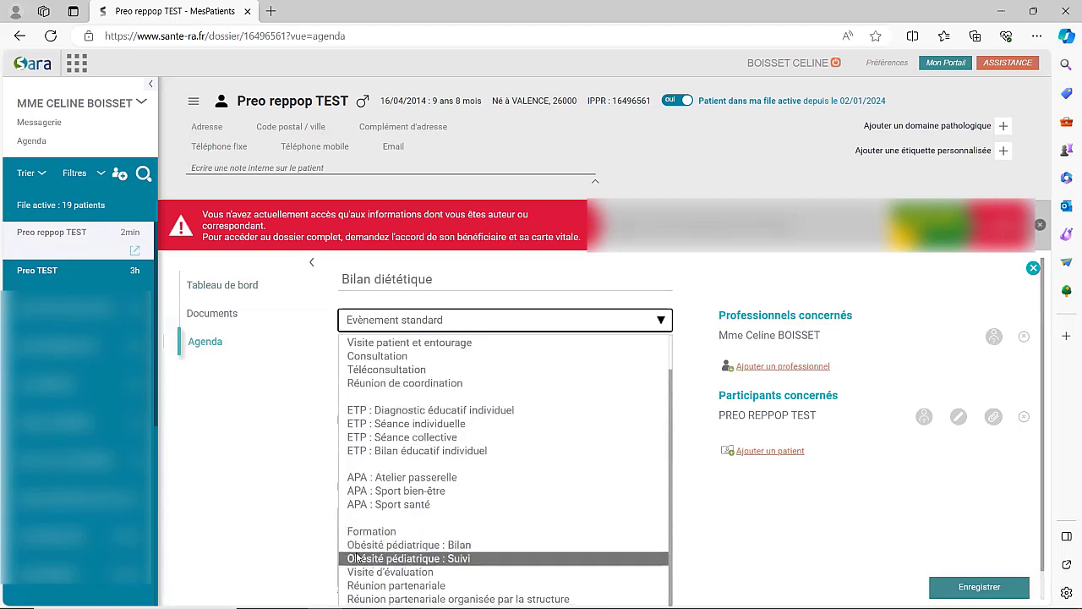
click(452, 547)
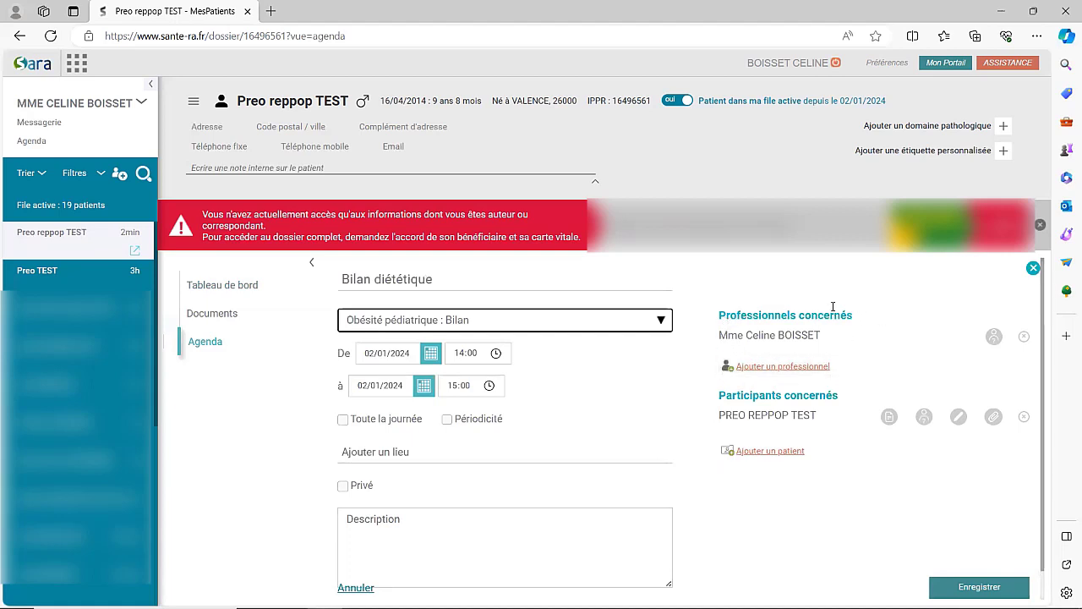
Add the service "Reseau PREO REPPOP 07" to the professionals concerned by the event
click(754, 373)
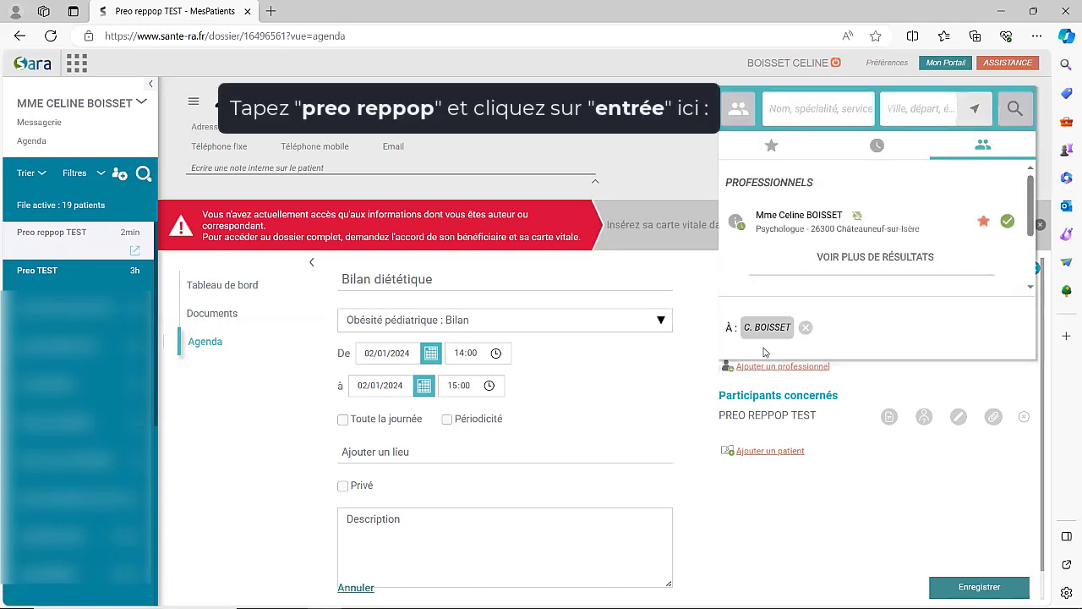
scroll(820, 220, down, 1)
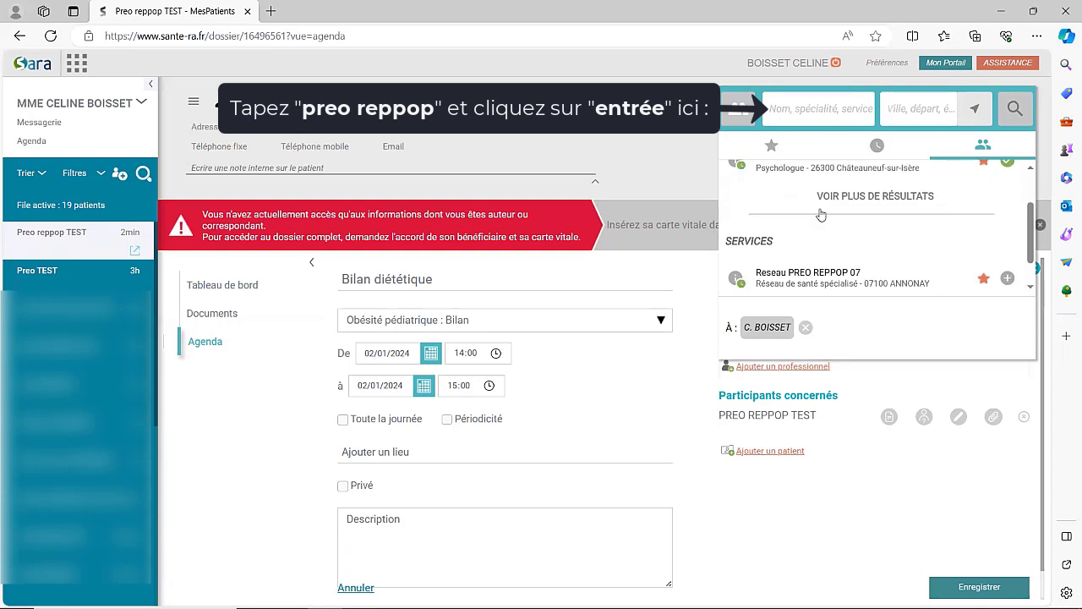
scroll(820, 215, down, 1)
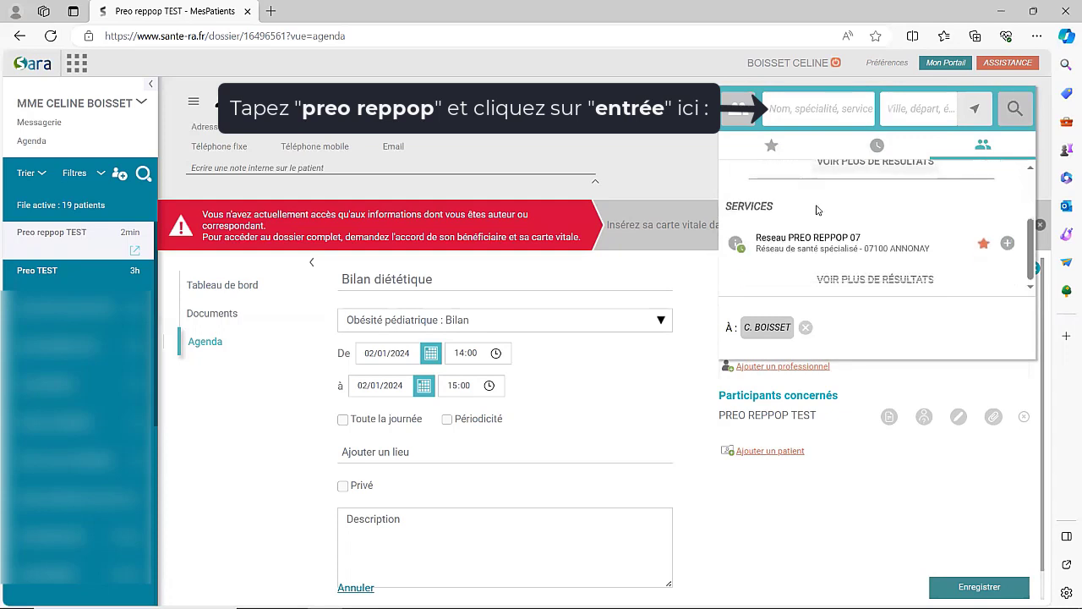
click(783, 244)
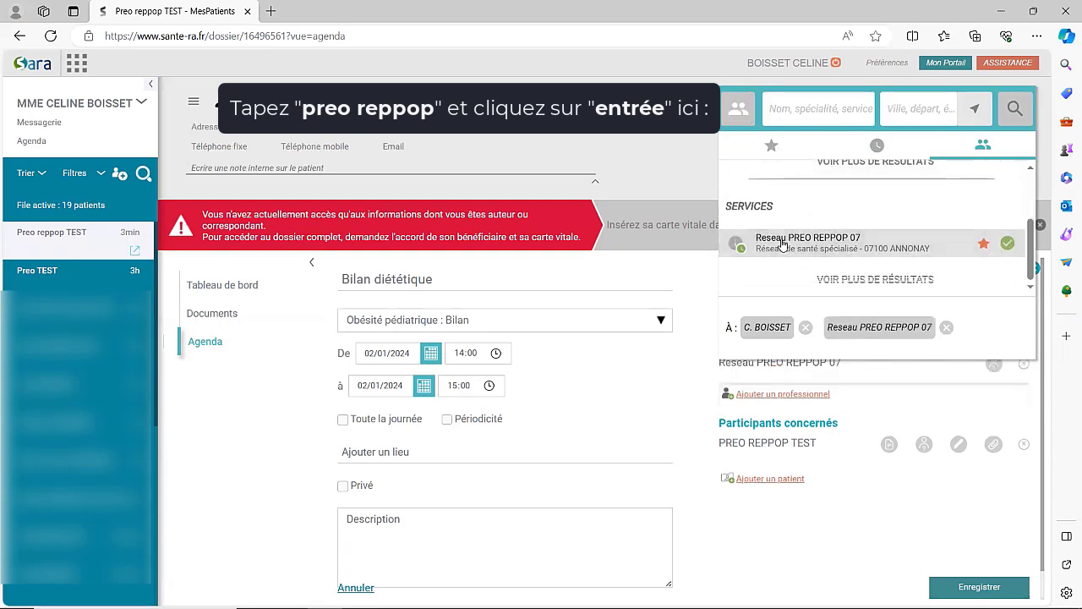
click(685, 401)
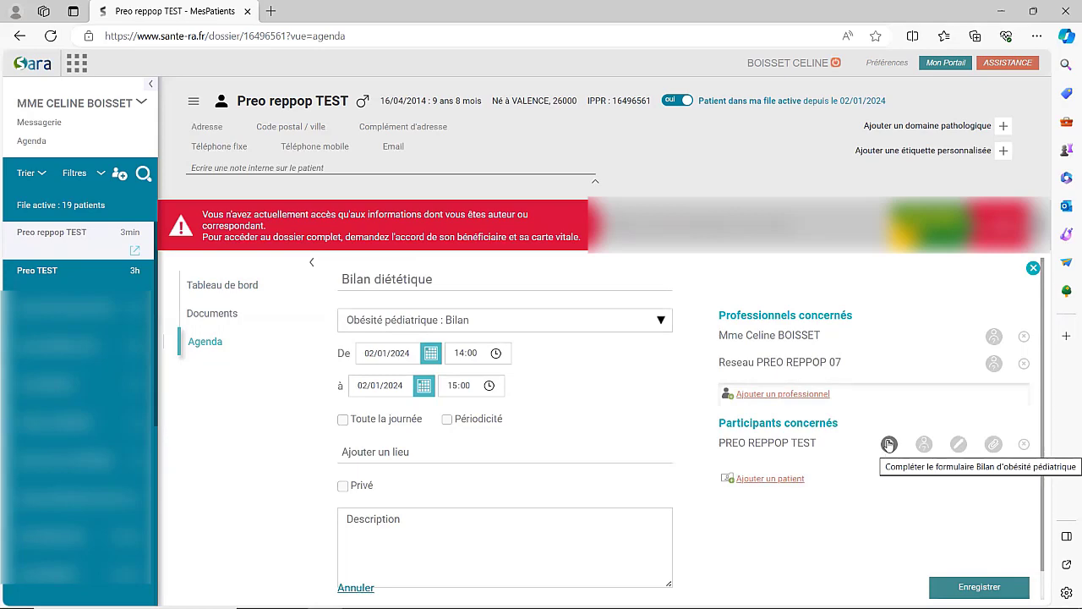
Save the event to open the patient's paediatric obesity assessment form, and set the assessment type to Diététique
click(888, 445)
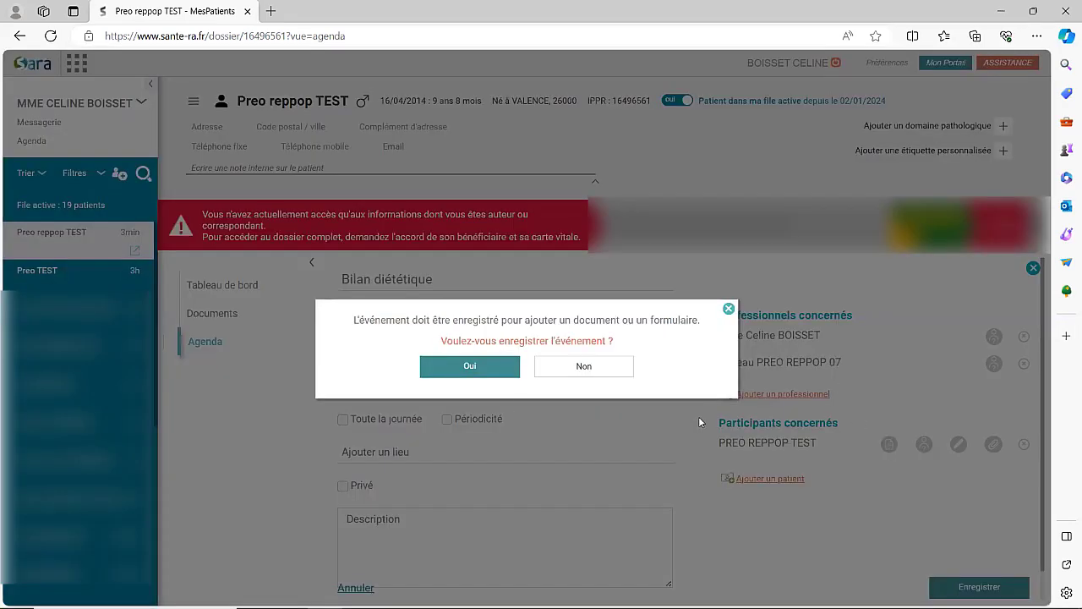
click(480, 370)
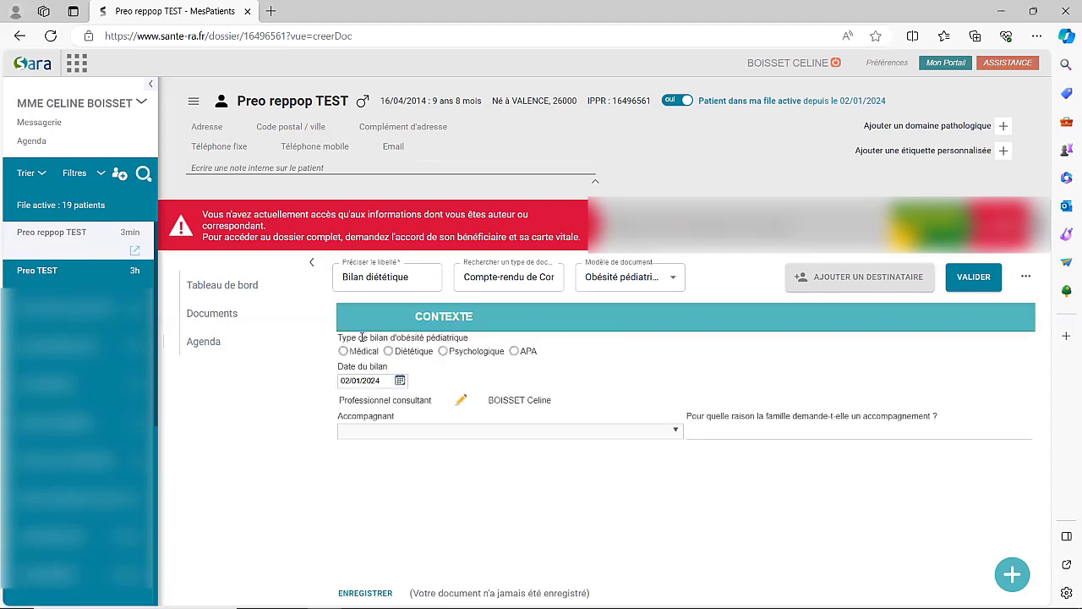
click(387, 351)
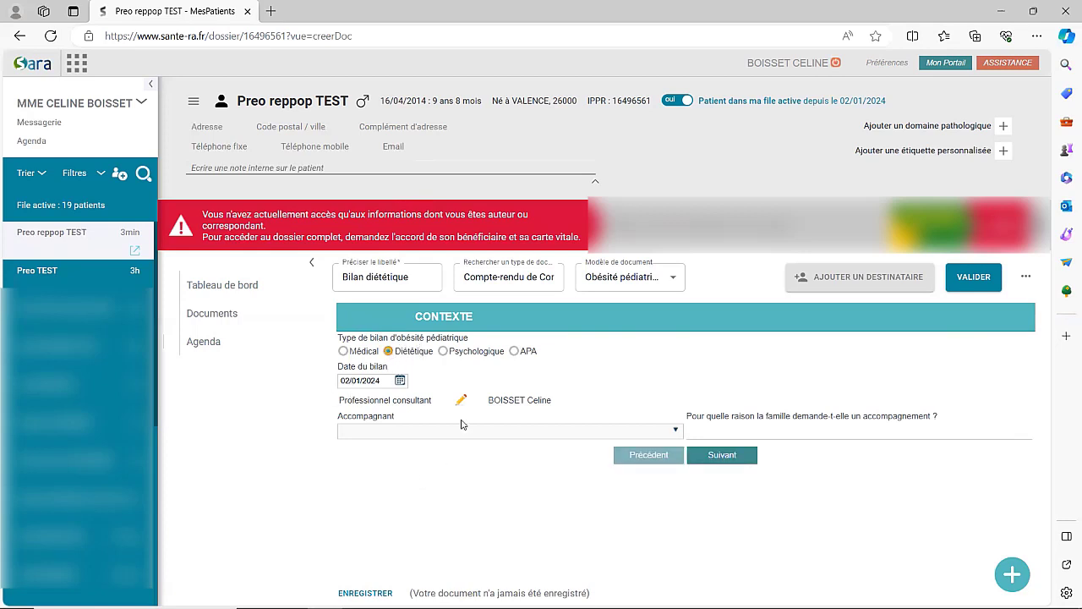
Advance through the assessment form's sections to "Synthèse et micro-objectif(s)" without filling them in, and validate the document
click(728, 454)
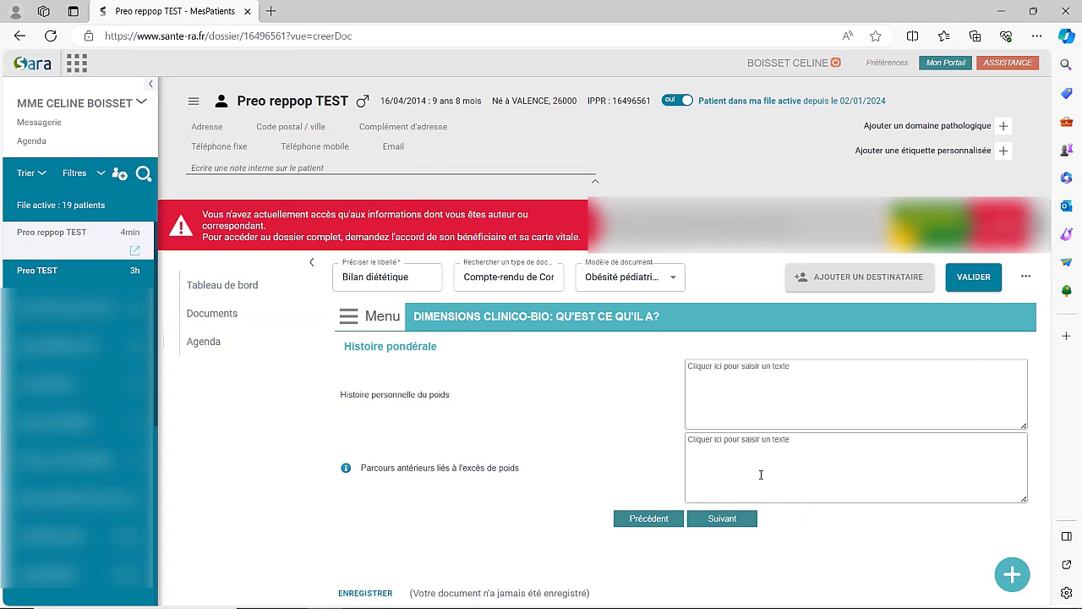
click(722, 519)
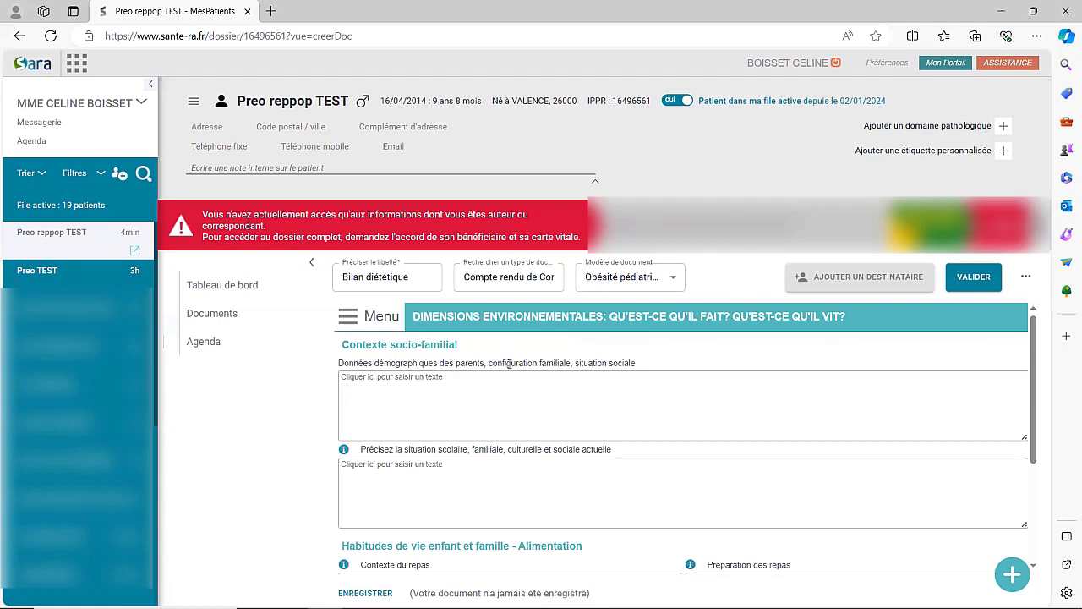
scroll(536, 363, down, 1)
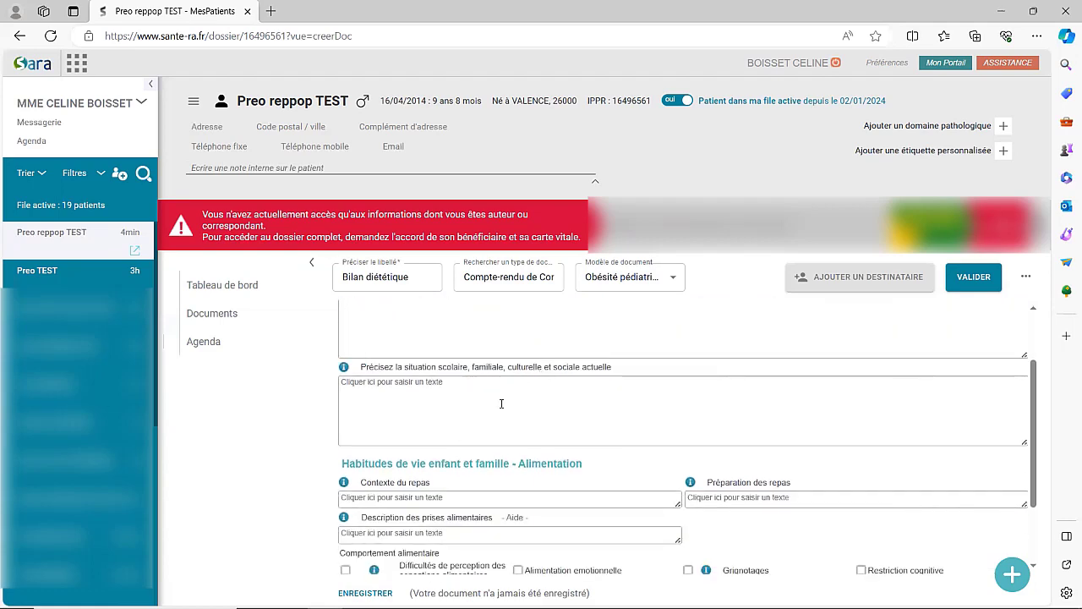
scroll(501, 403, down, 1)
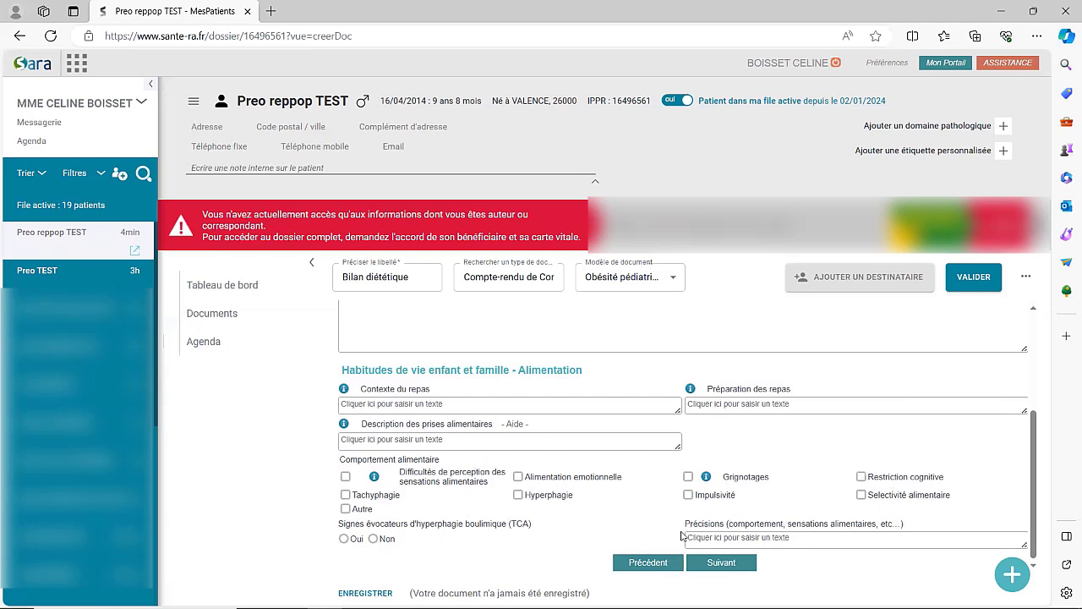
click(732, 568)
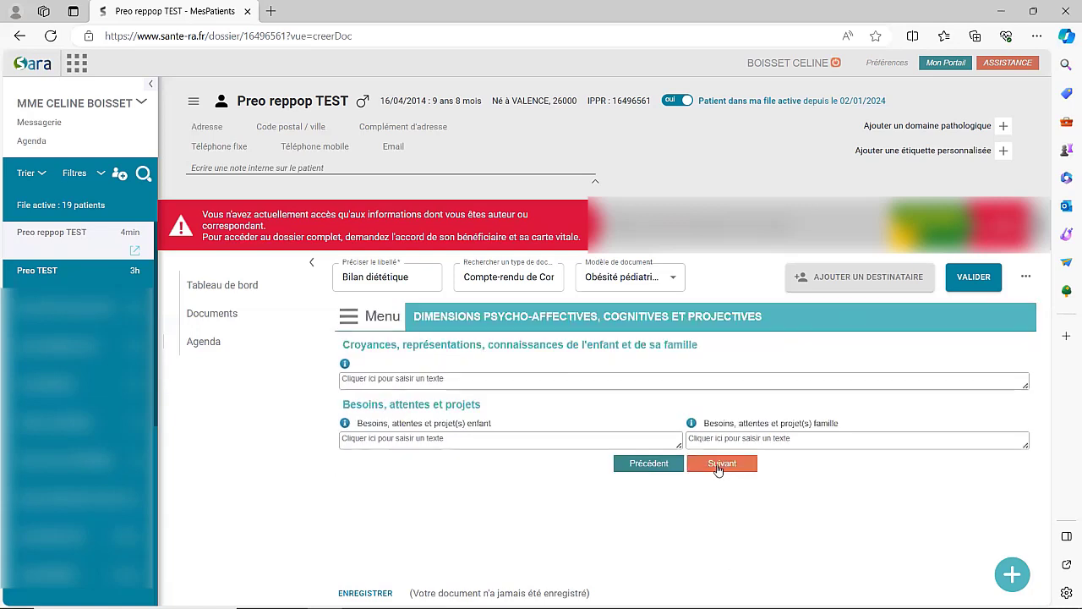
click(723, 466)
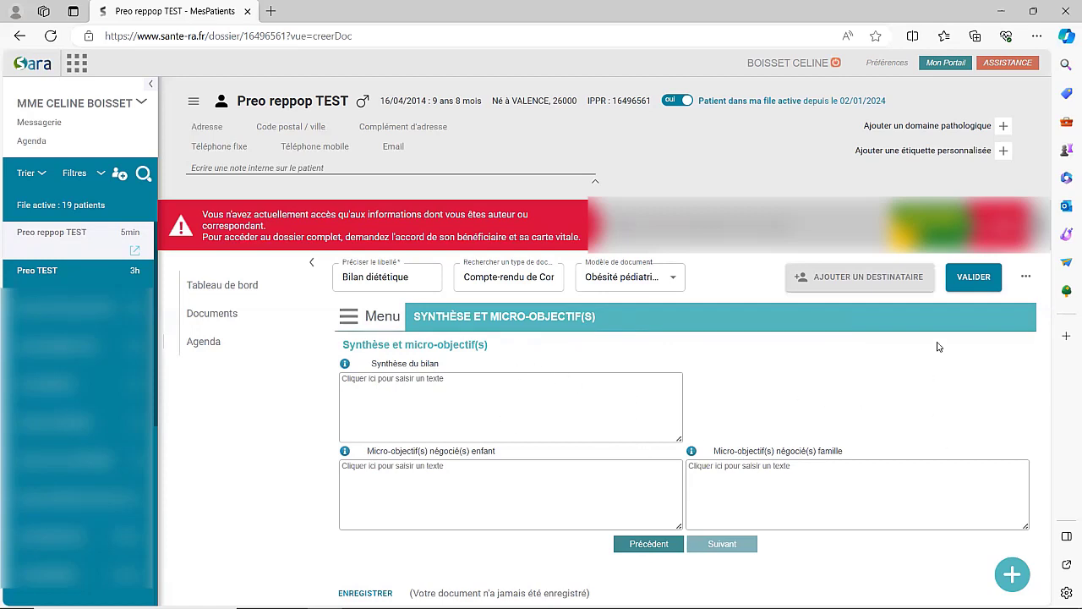
click(981, 279)
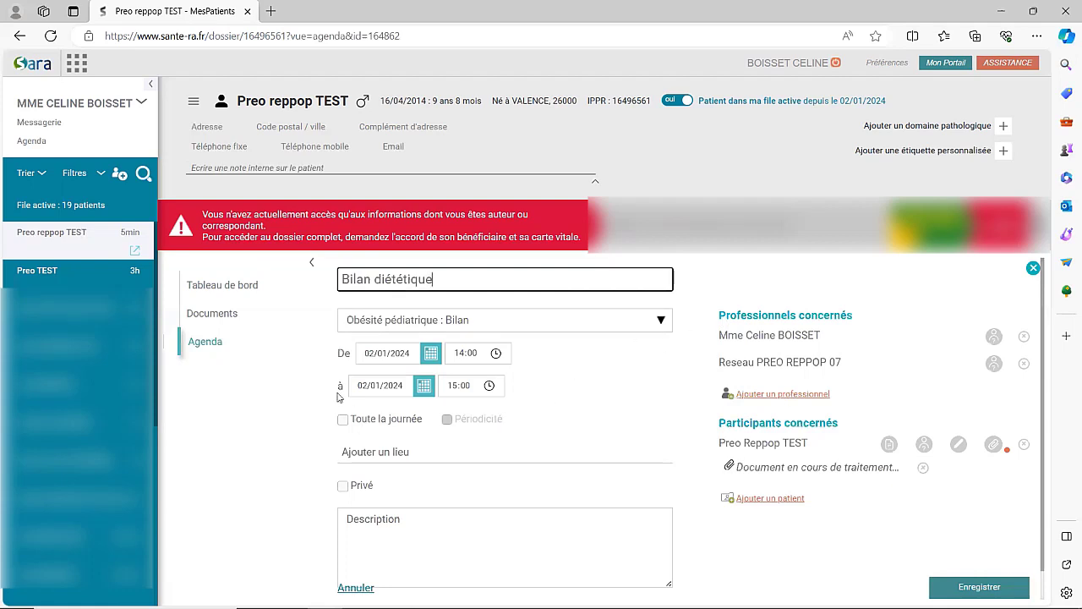
Leave the event for the patient's dashboard and review the news feed and the Contexte de vie section
click(202, 286)
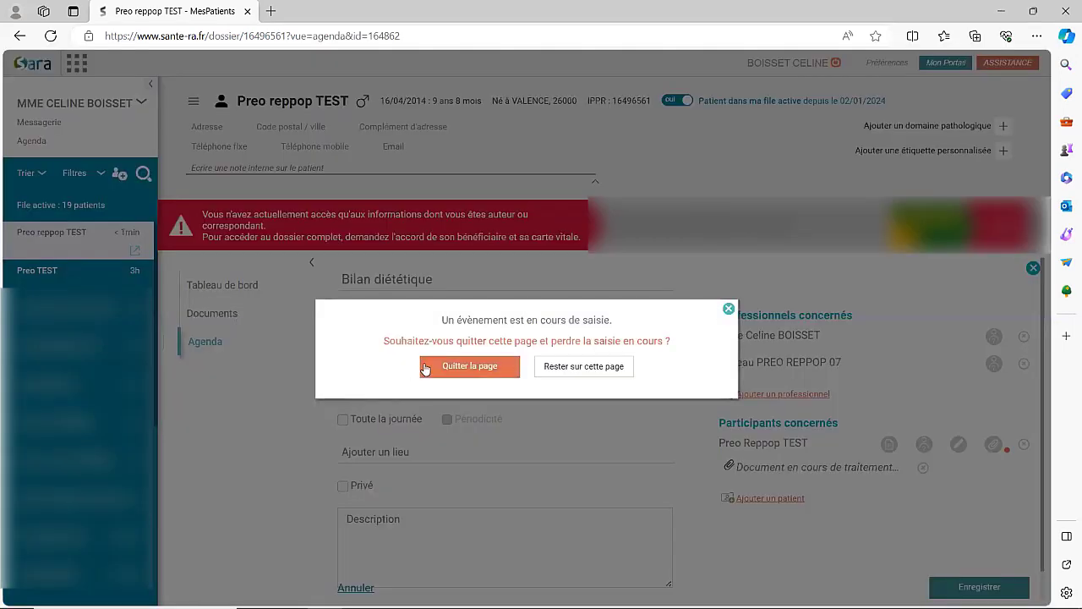
click(458, 374)
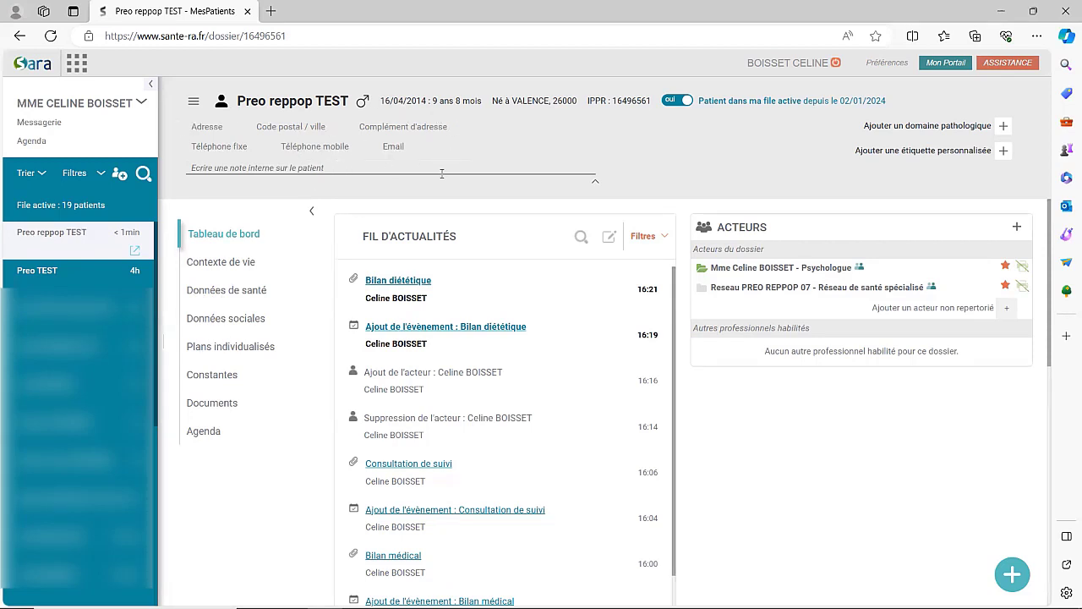
click(233, 264)
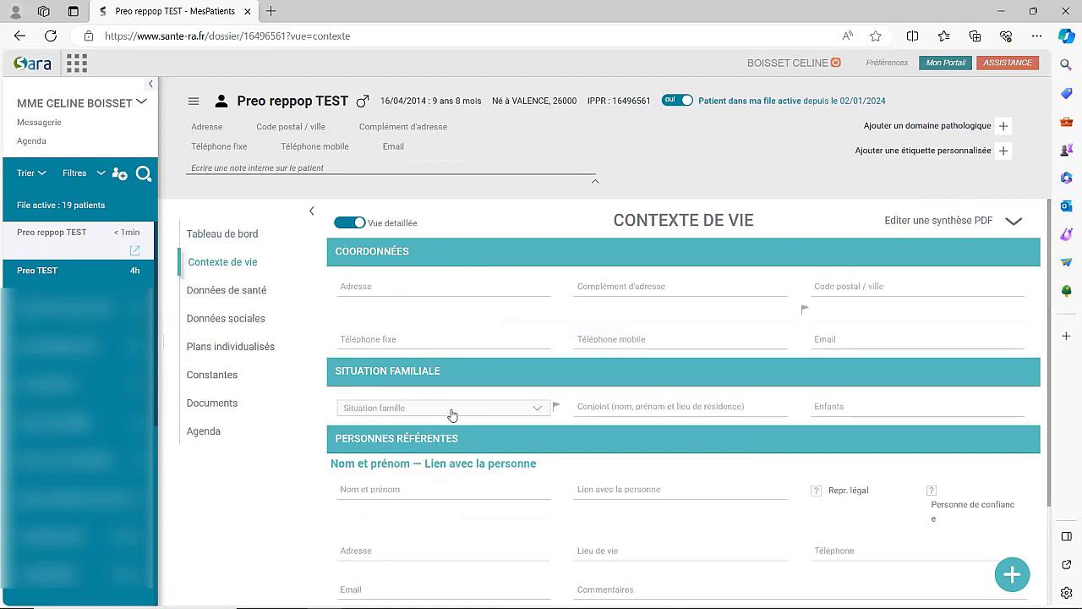
scroll(428, 377, down, 1)
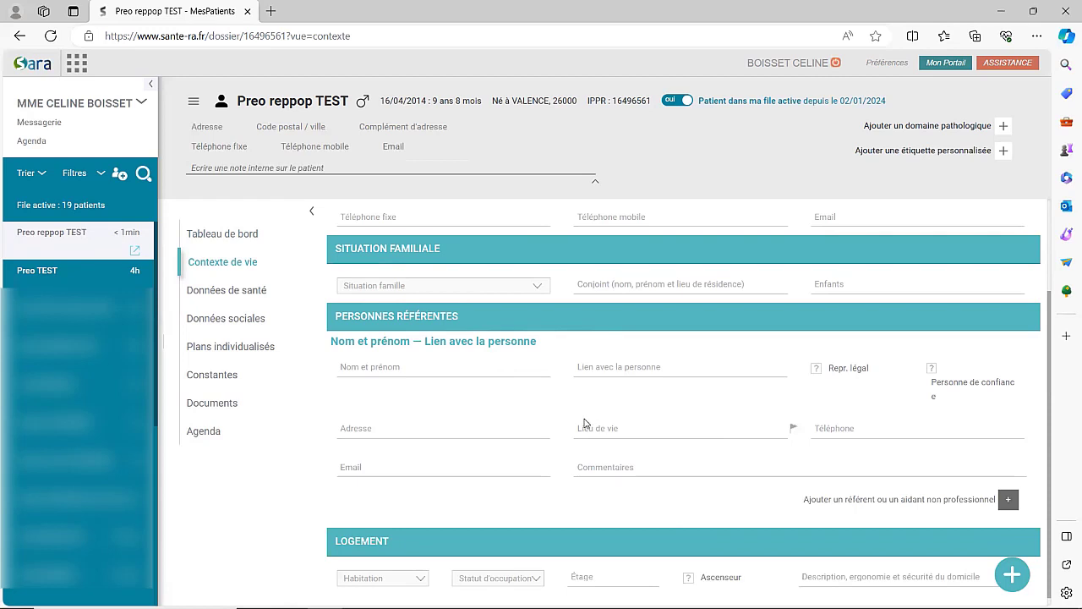
Examine the BMI curve for ages 1 to 18 in the patient's constants, and view the patient's documents
click(205, 382)
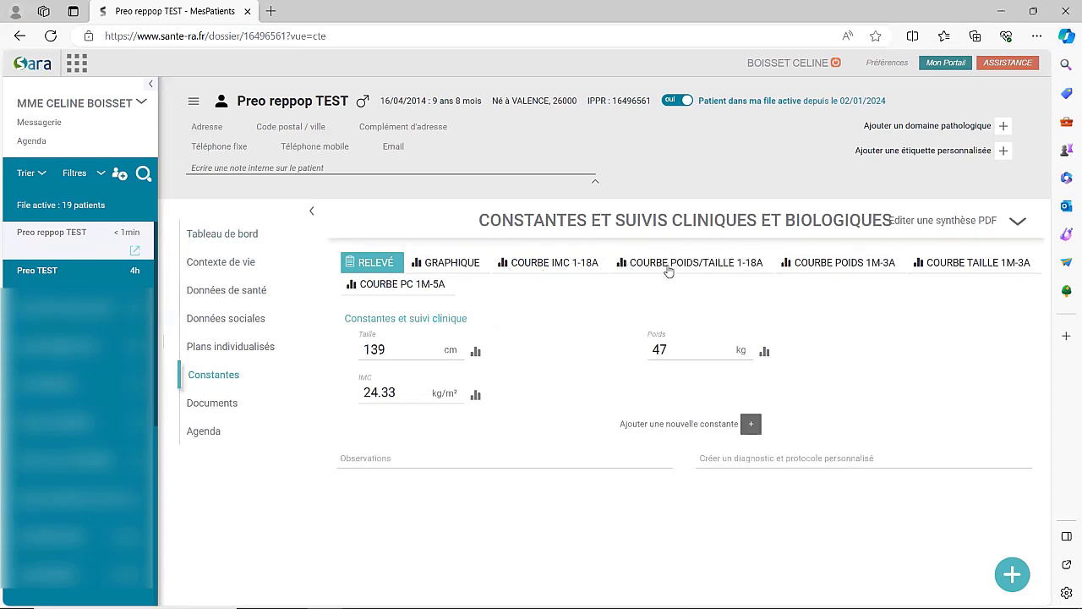
click(540, 265)
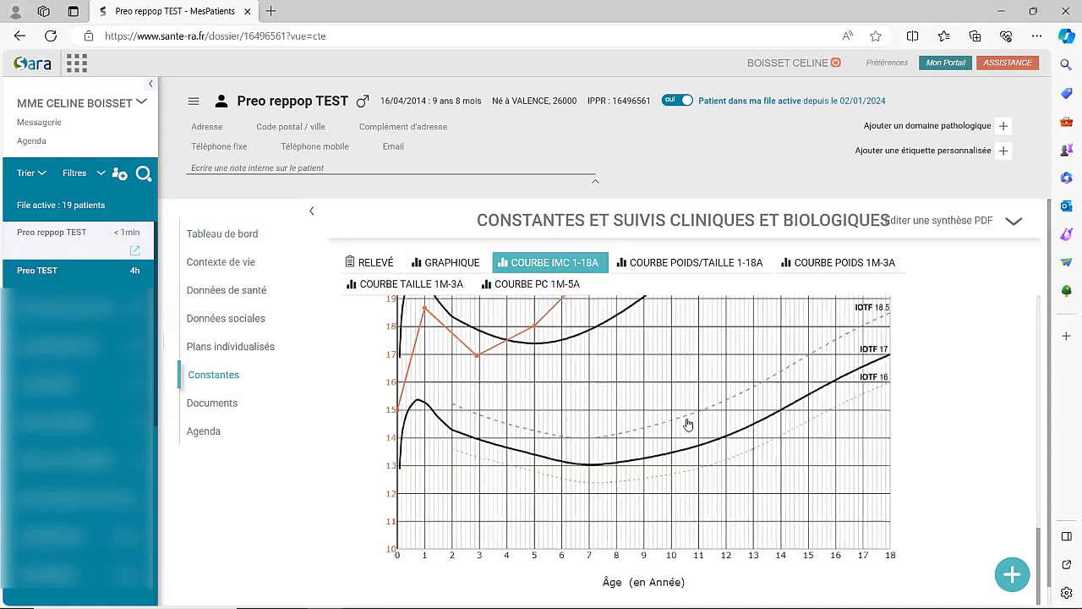
scroll(697, 413, up, 1)
scroll(704, 426, up, 2)
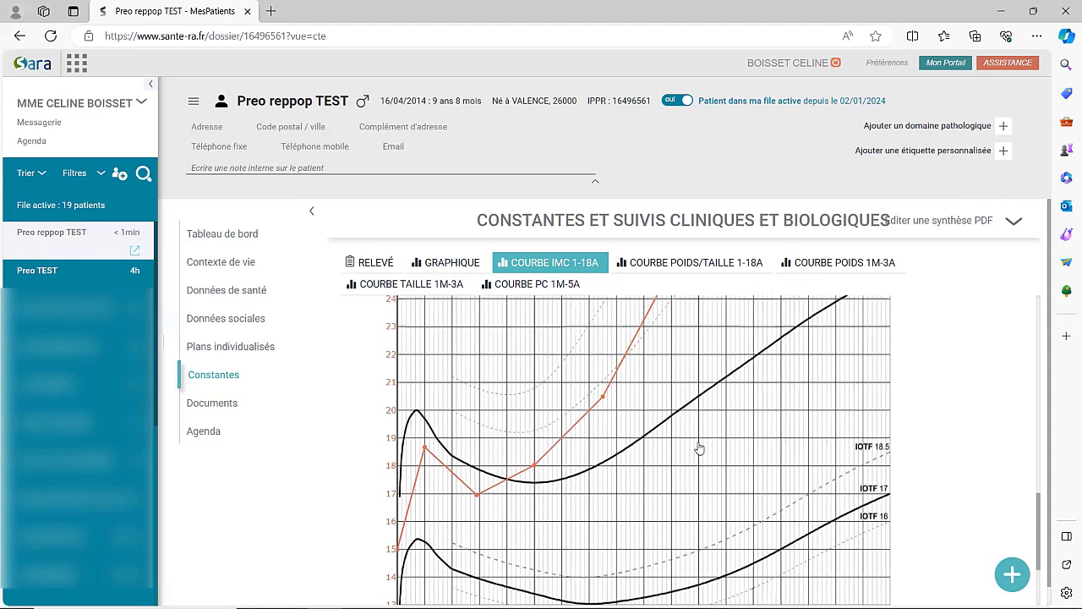
scroll(698, 447, up, 1)
scroll(697, 448, down, 1)
ctrl+scroll(715, 454, down, 1)
ctrl+scroll(715, 454, down, 1)
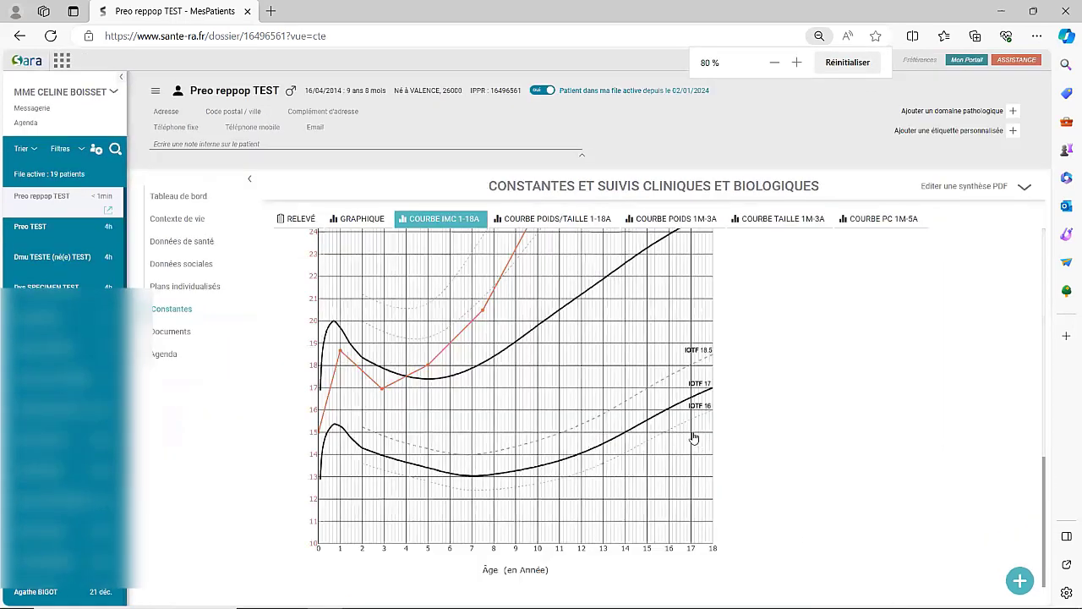
scroll(695, 432, up, 3)
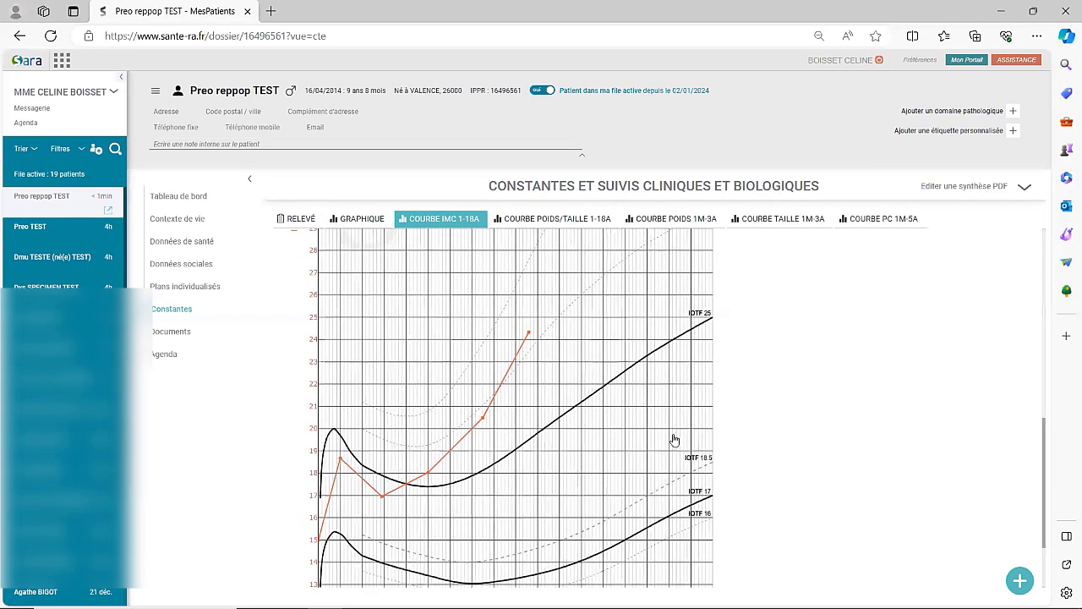
ctrl+scroll(621, 419, down, 1)
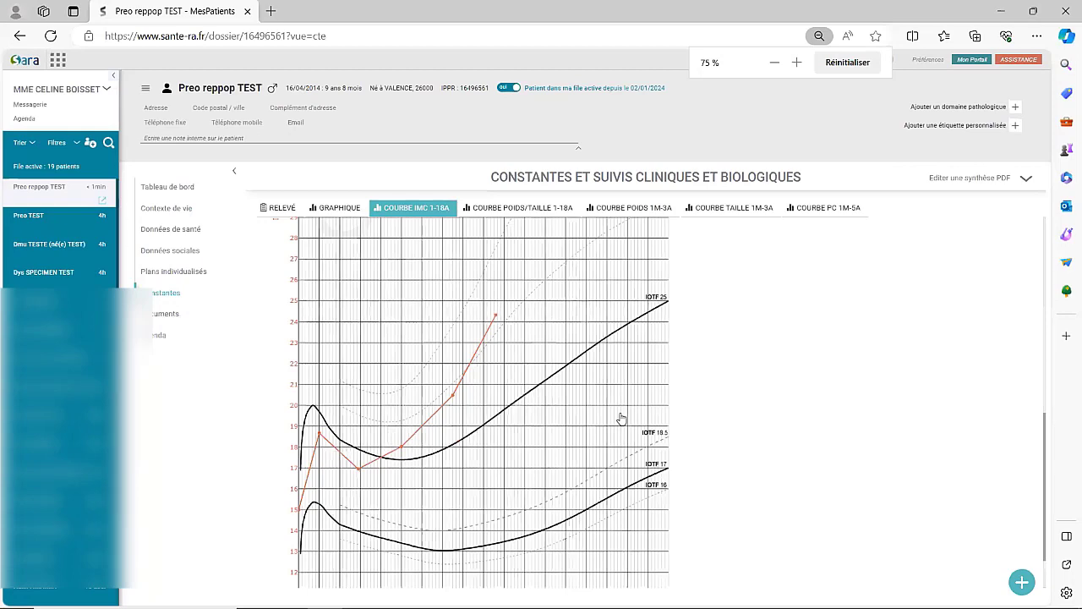
ctrl+scroll(622, 418, up, 3)
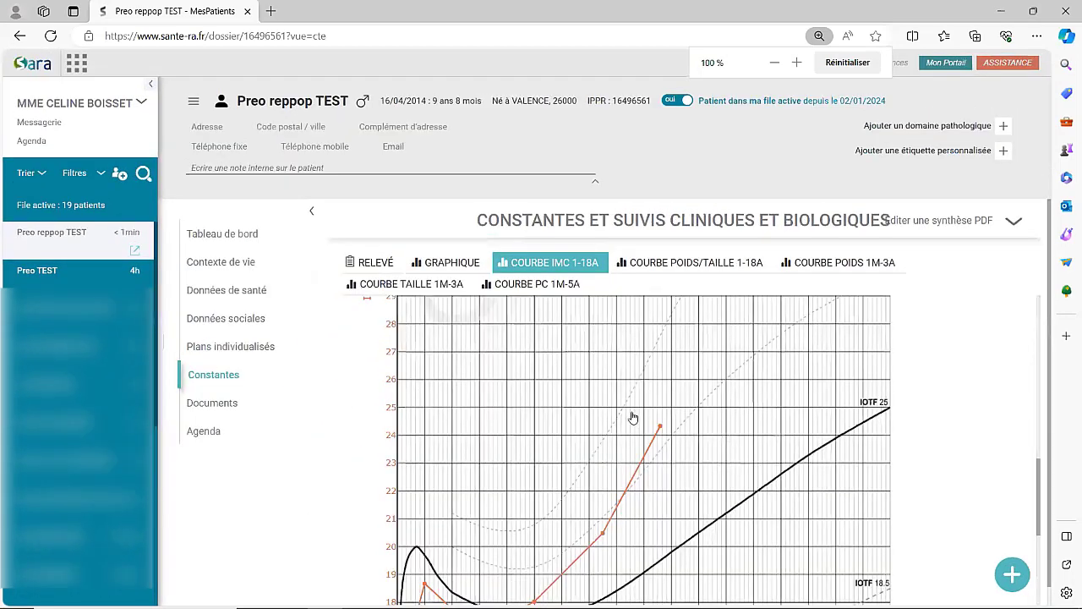
click(207, 407)
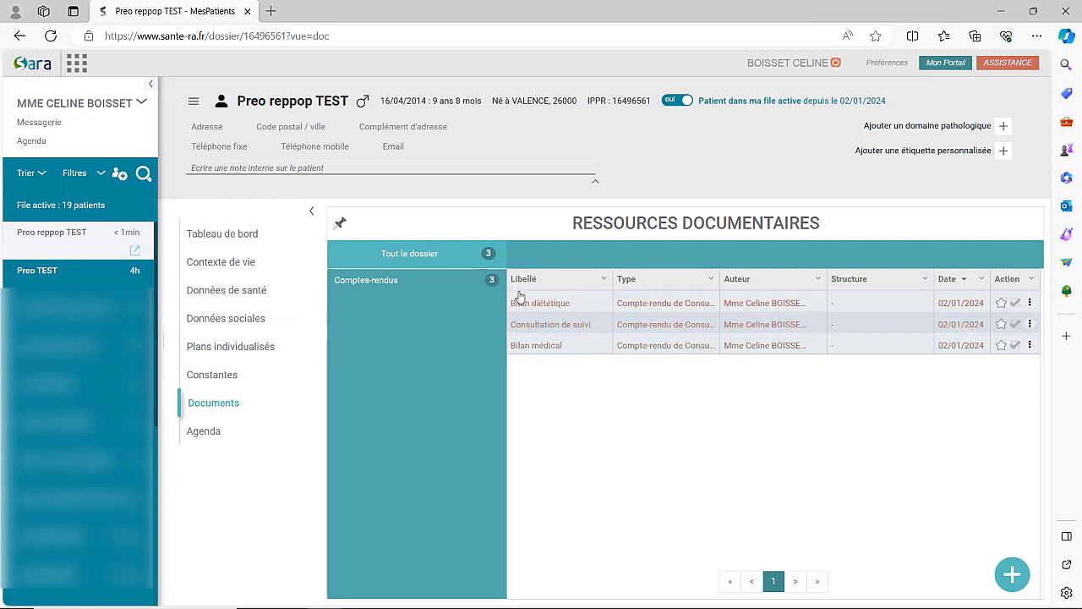
Create an event in the patient's agenda on 02/01/2024 from 16:00 to 17:00, titled "Consult diet 2"
click(211, 434)
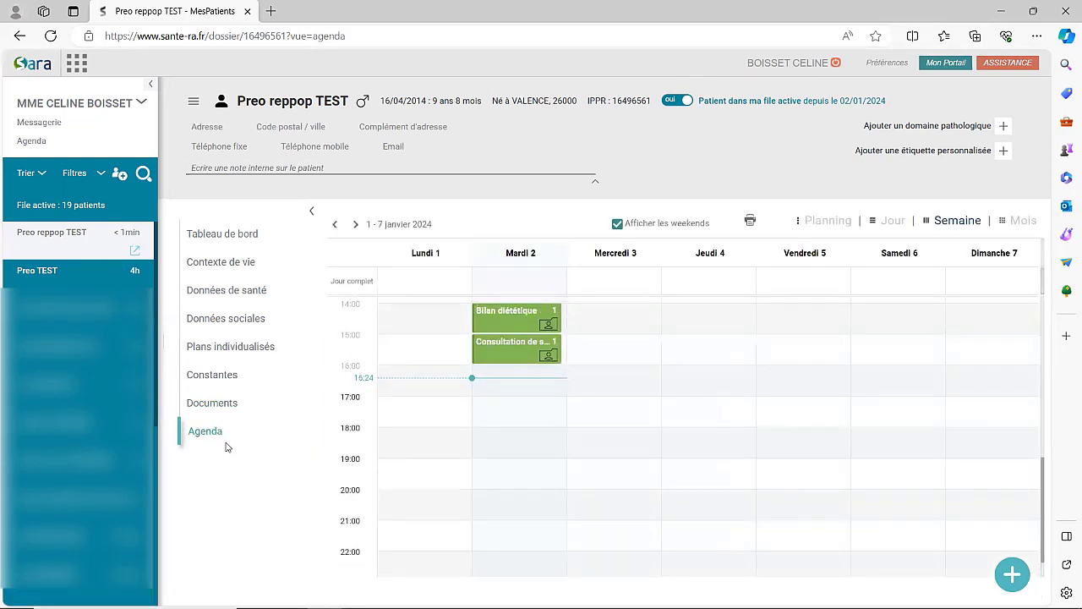
click(483, 376)
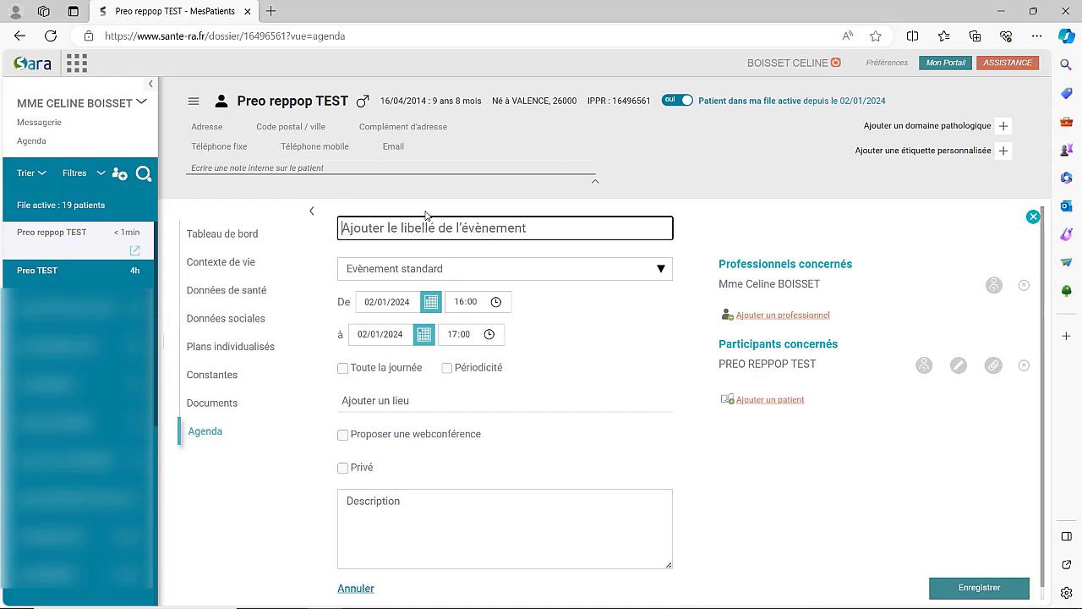
text(Con)
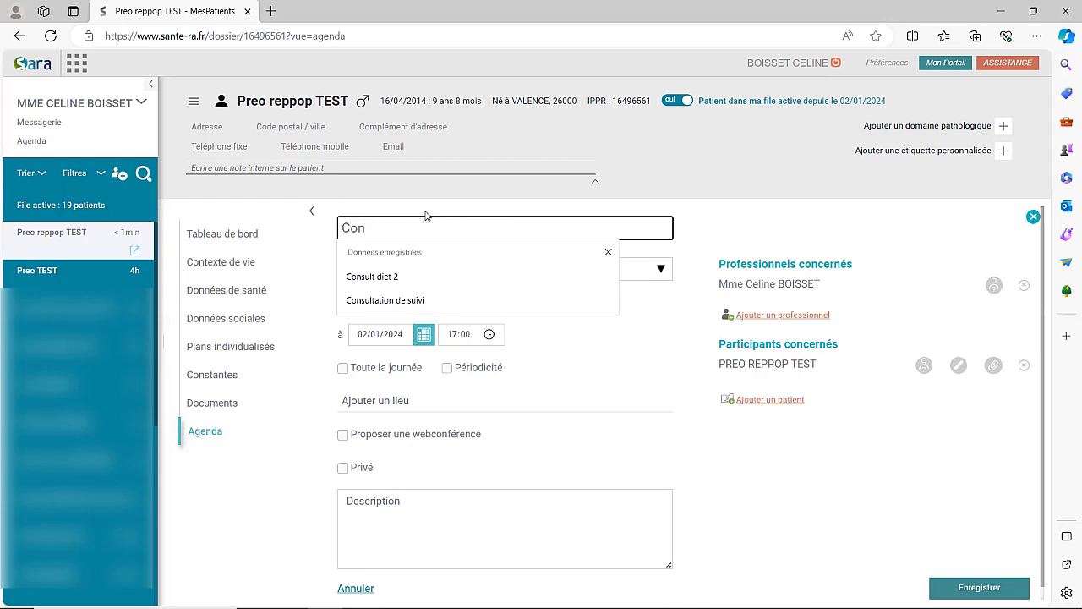
click(409, 276)
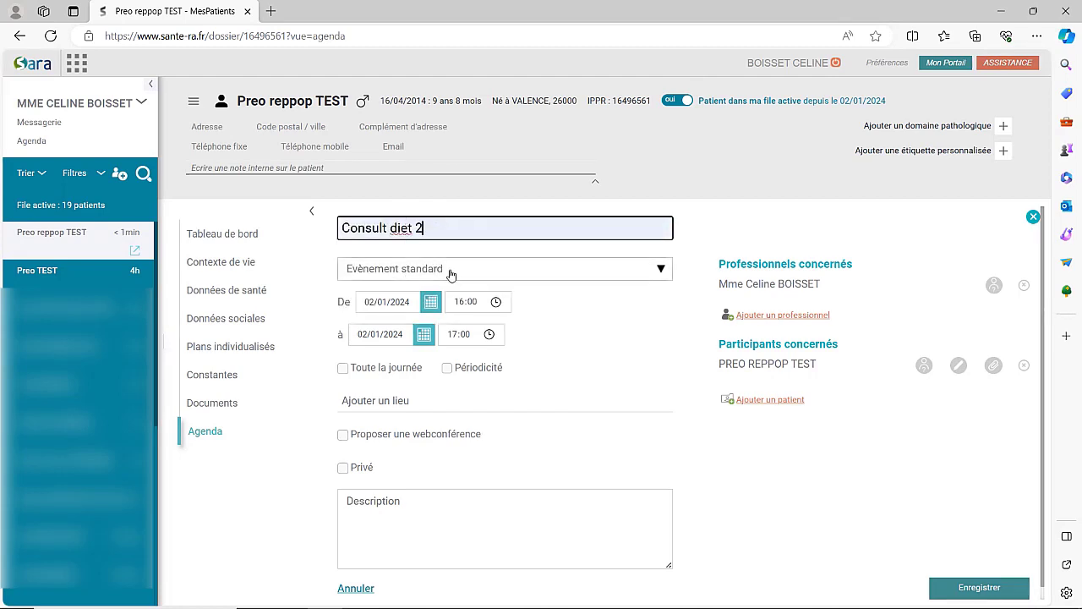
Set the type of the "Consult diet 2" event to "Obésité pédiatrique : Suivi"
click(423, 271)
click(425, 269)
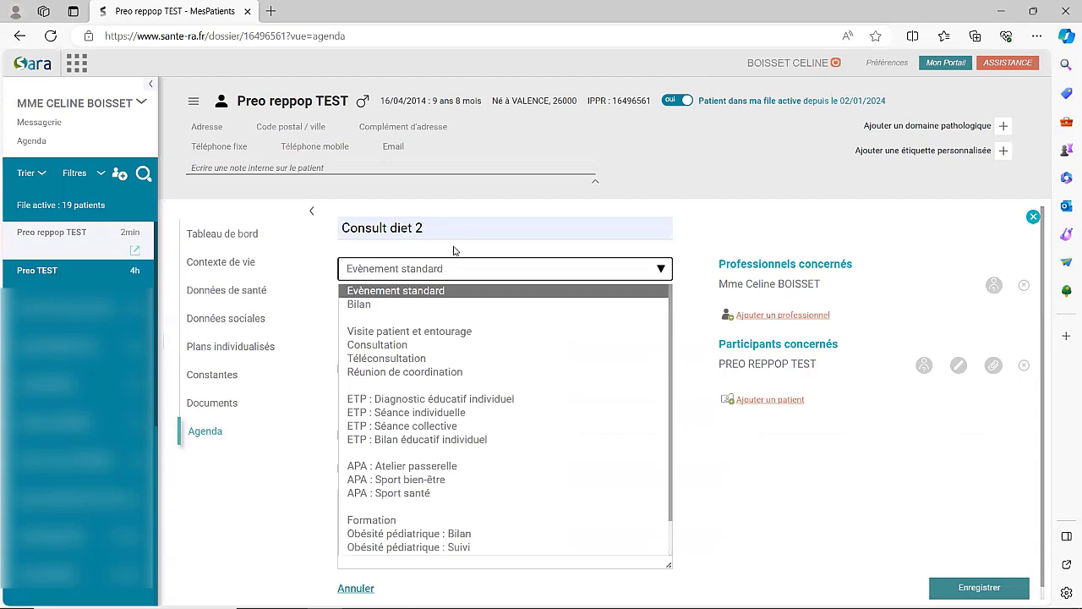
scroll(456, 325, down, 2)
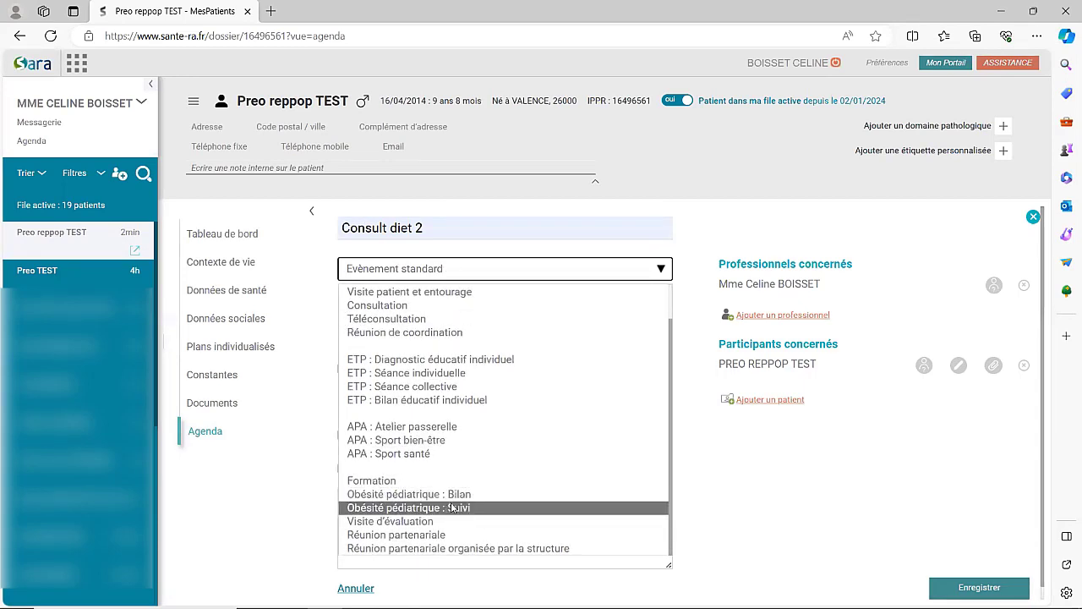
click(464, 508)
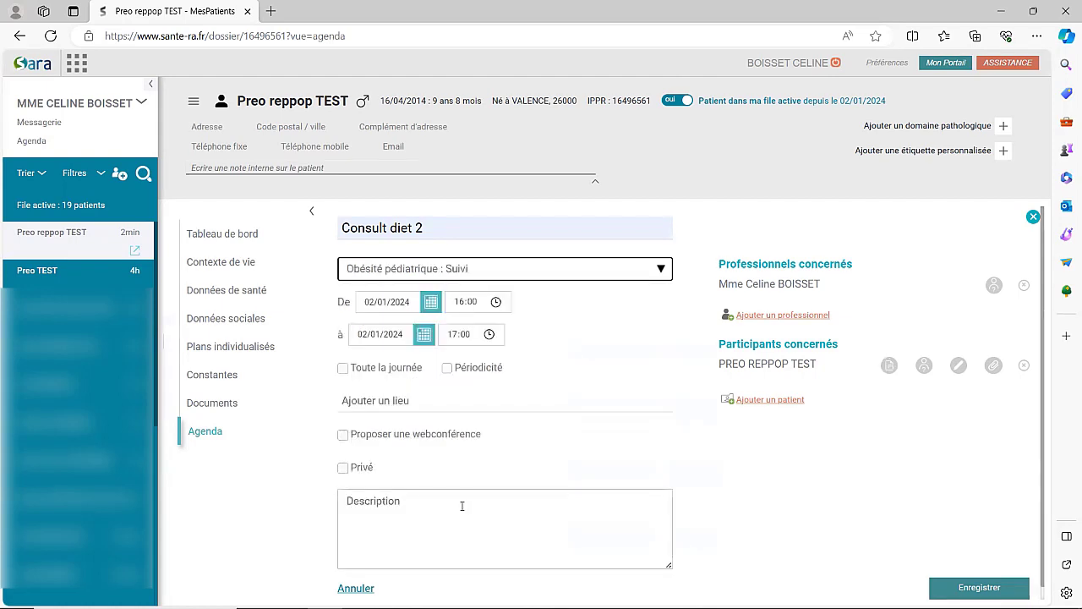
Add the Reseau PREO REPPOP 07 service to the professionals concerned by the "Consult diet 2" event
click(782, 317)
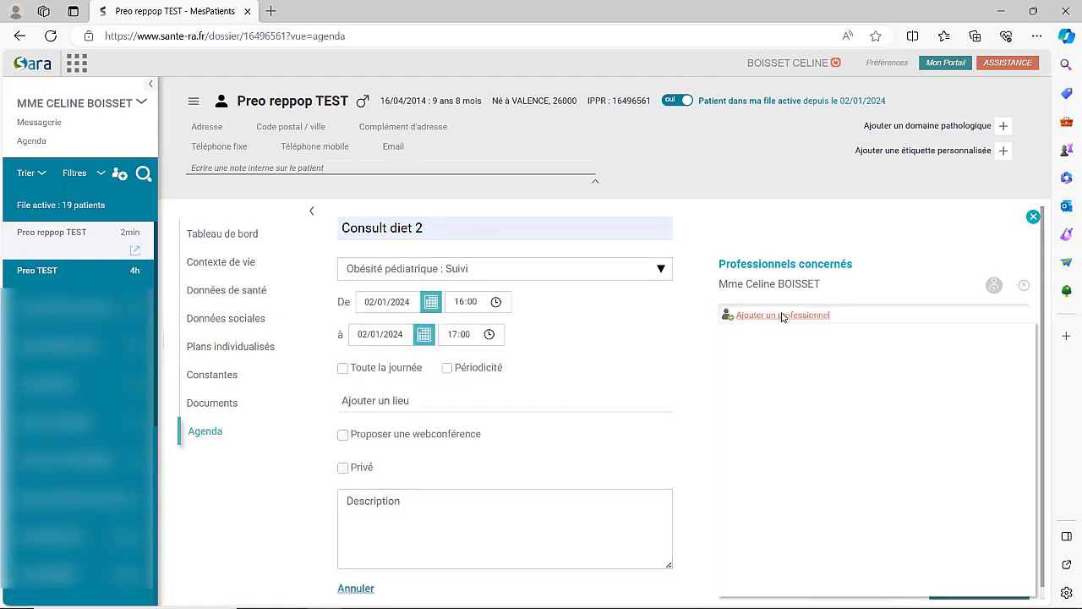
scroll(876, 411, down, 2)
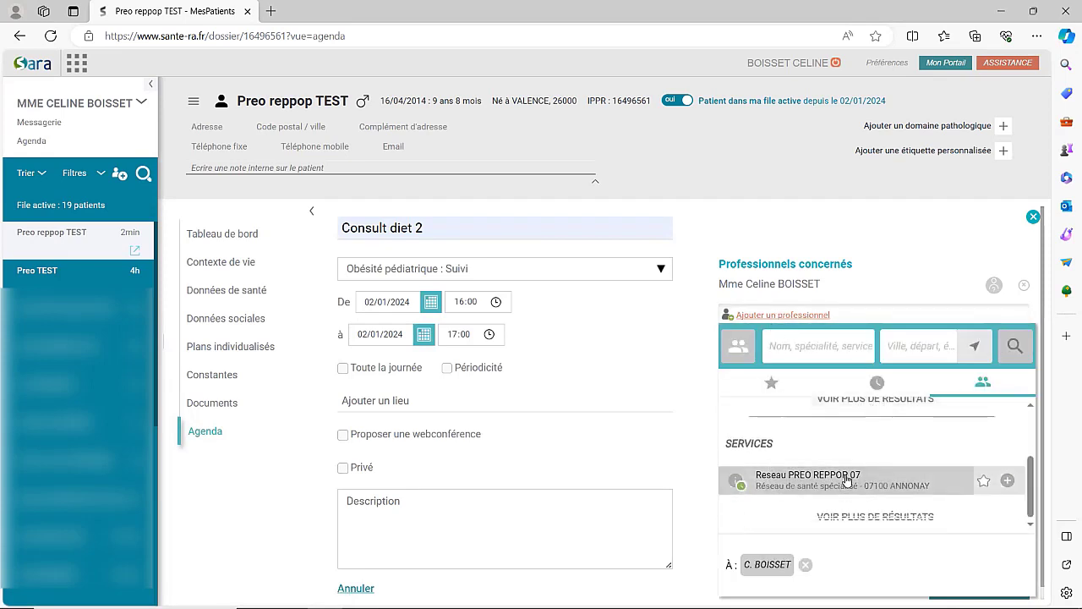
click(847, 479)
click(683, 454)
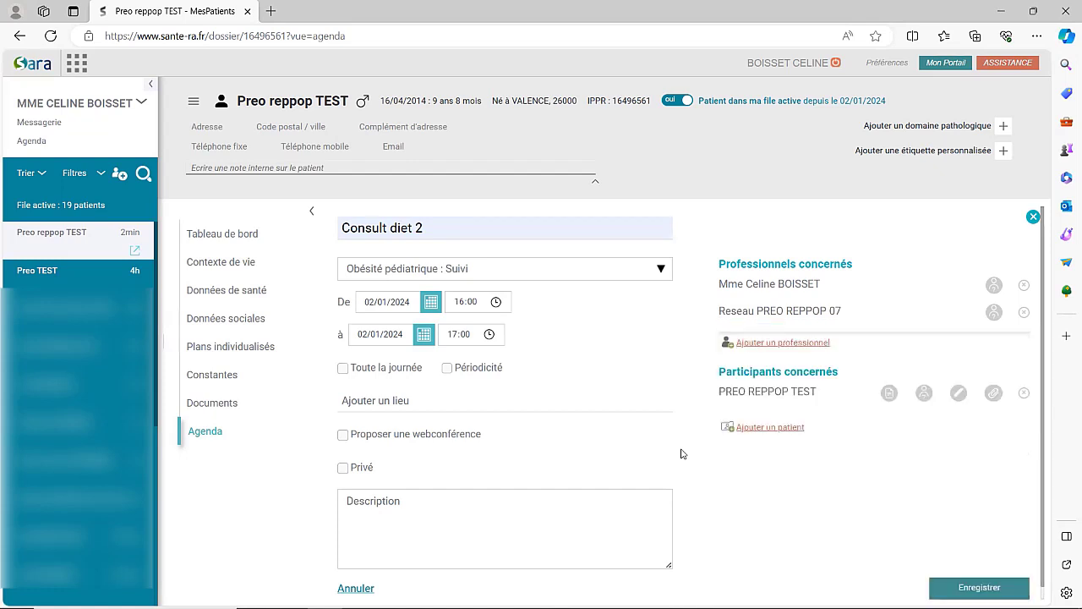
Save the event to create its follow-up form, set the follow-up type to Diététique and continue to the synthesis page
click(889, 394)
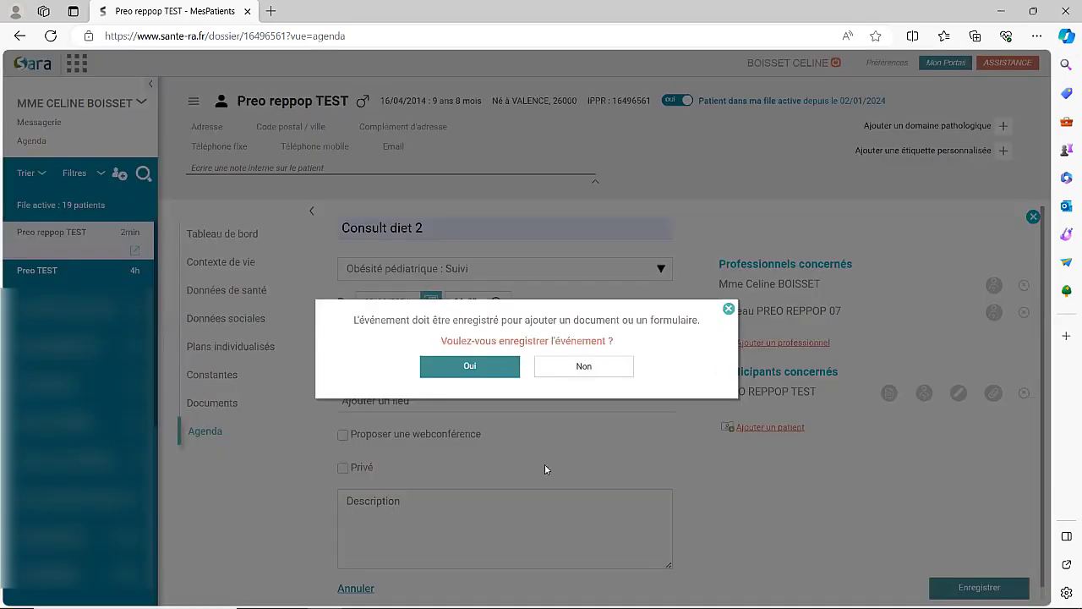
click(474, 369)
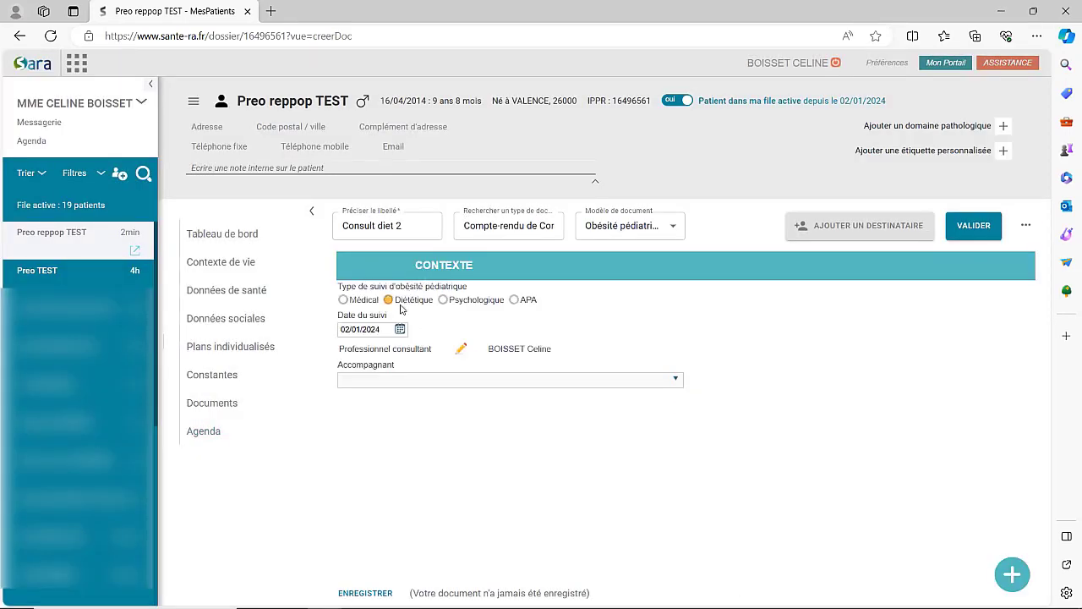
click(388, 300)
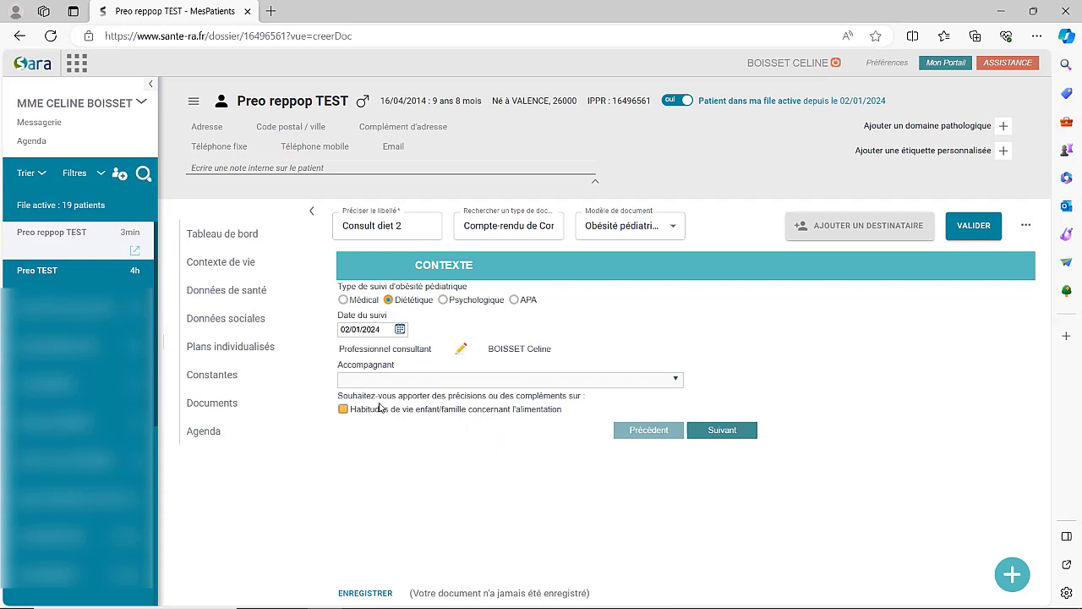
click(718, 430)
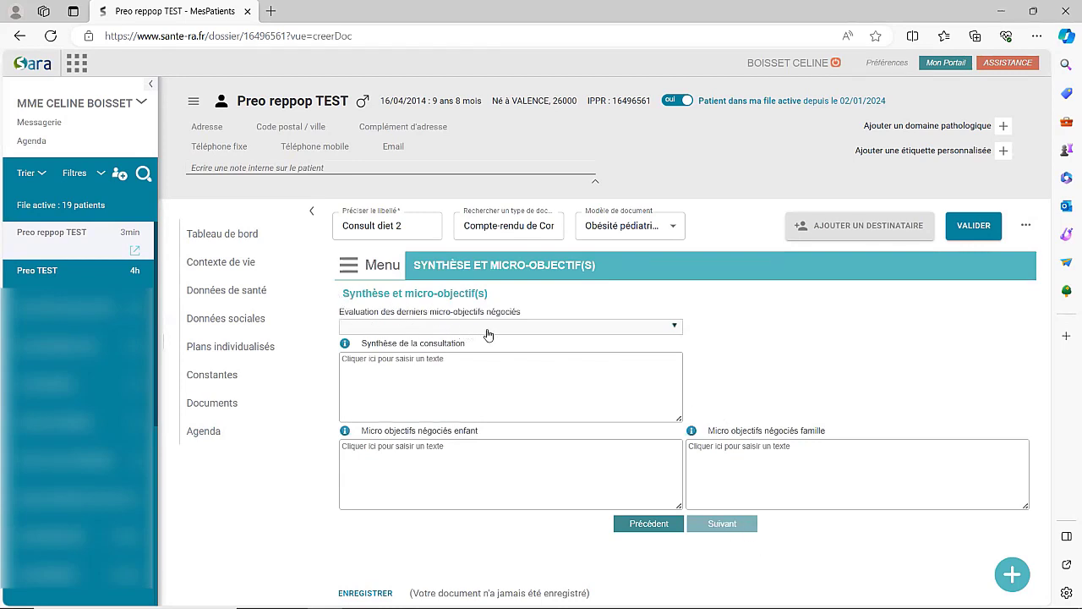
Check the evaluation choices for the last negotiated micro-objectives without selecting one, and validate the "Consult diet 2" document
click(443, 327)
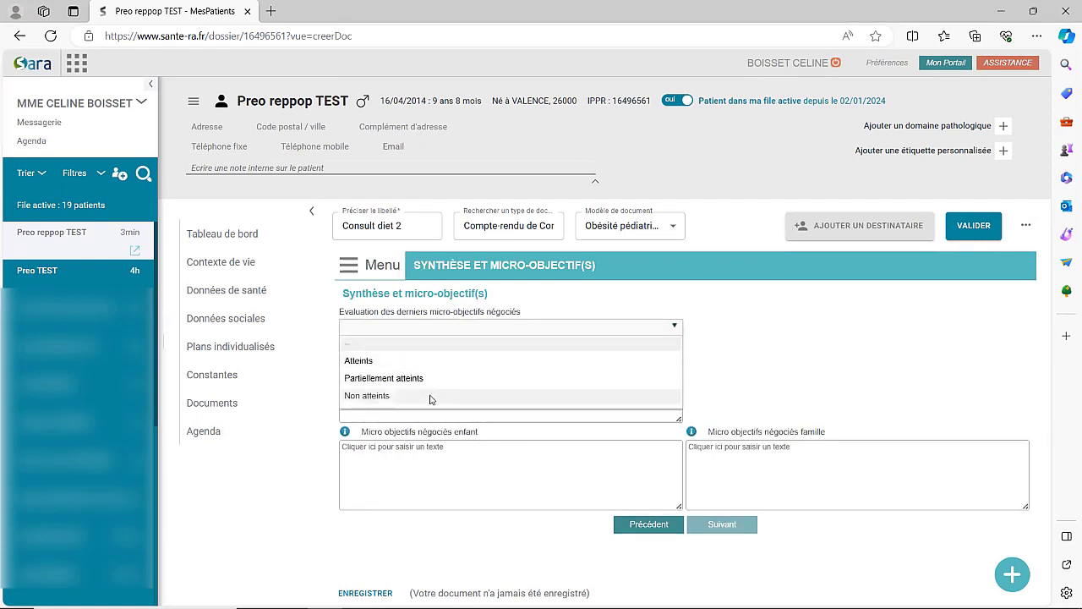
click(778, 407)
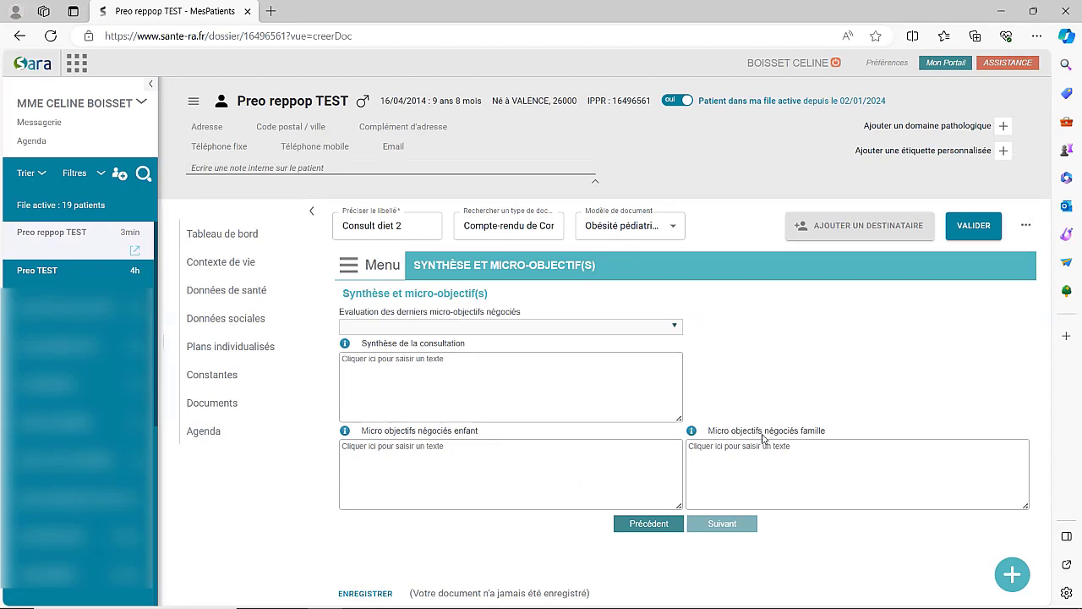
click(973, 232)
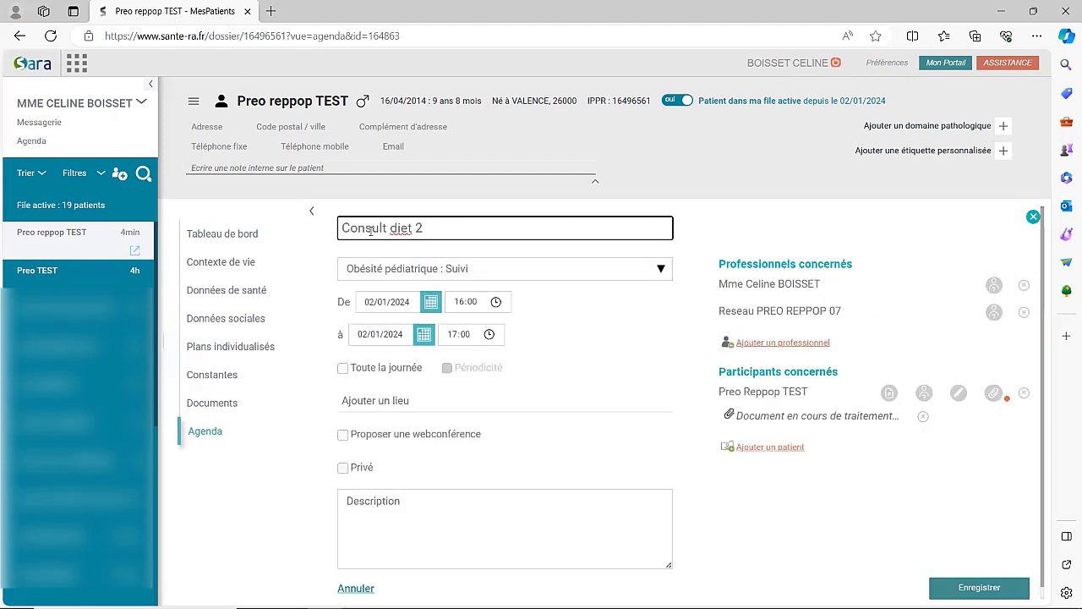
Leave the event for the patient's dashboard and review the news feed down to the "Accompagnement PréO" conversation
click(223, 234)
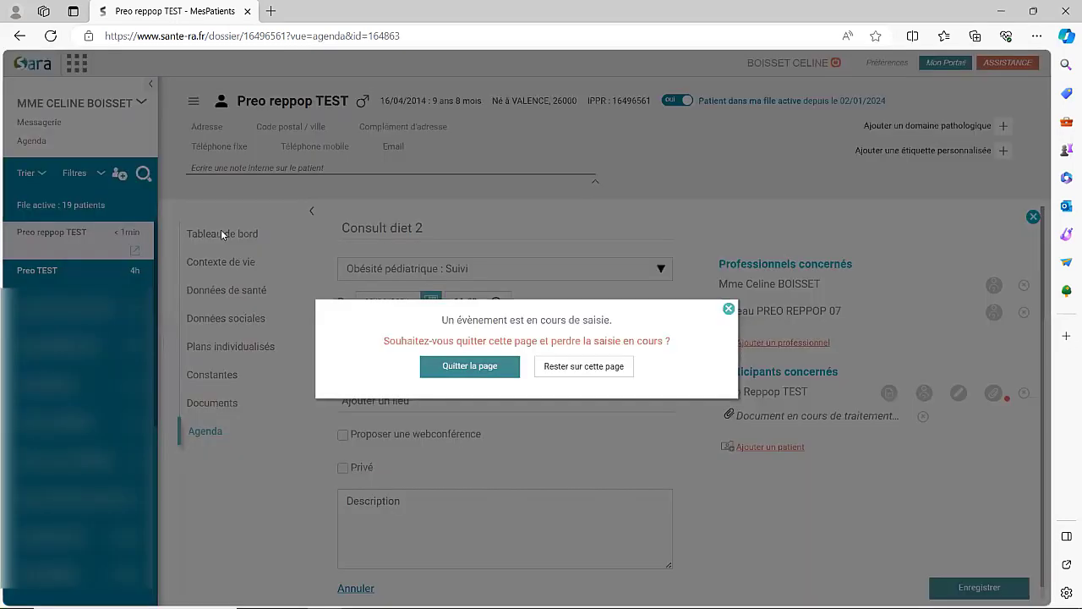
click(447, 370)
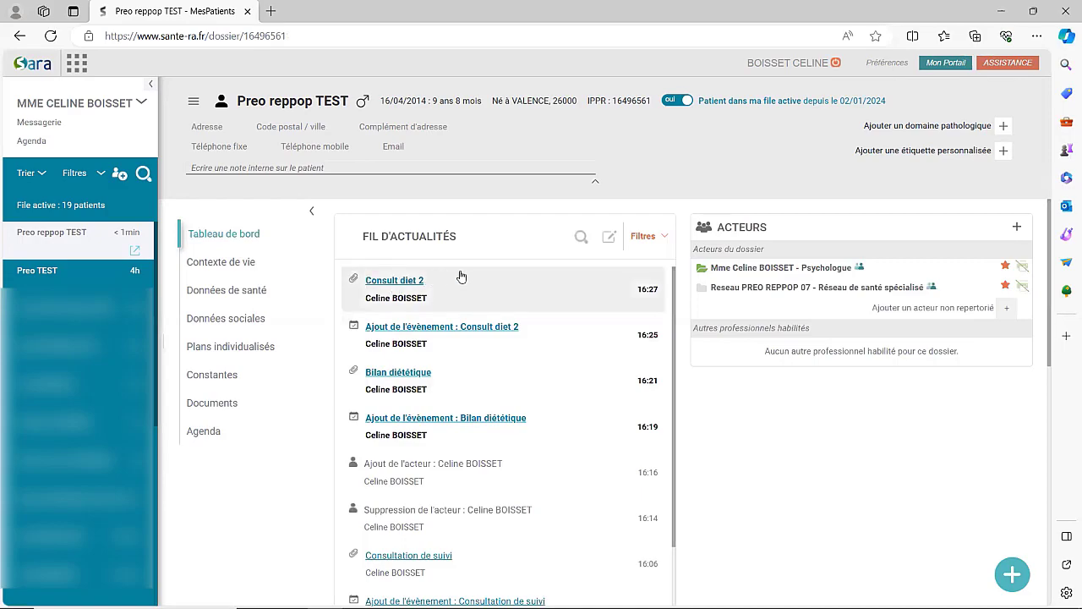
scroll(461, 277, down, 3)
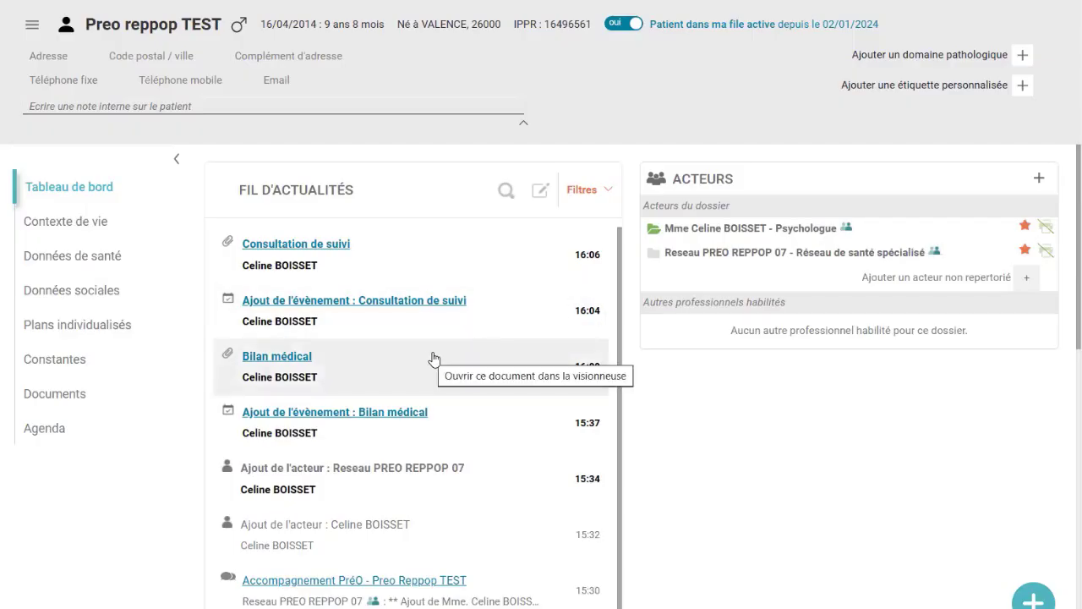
scroll(433, 359, down, 2)
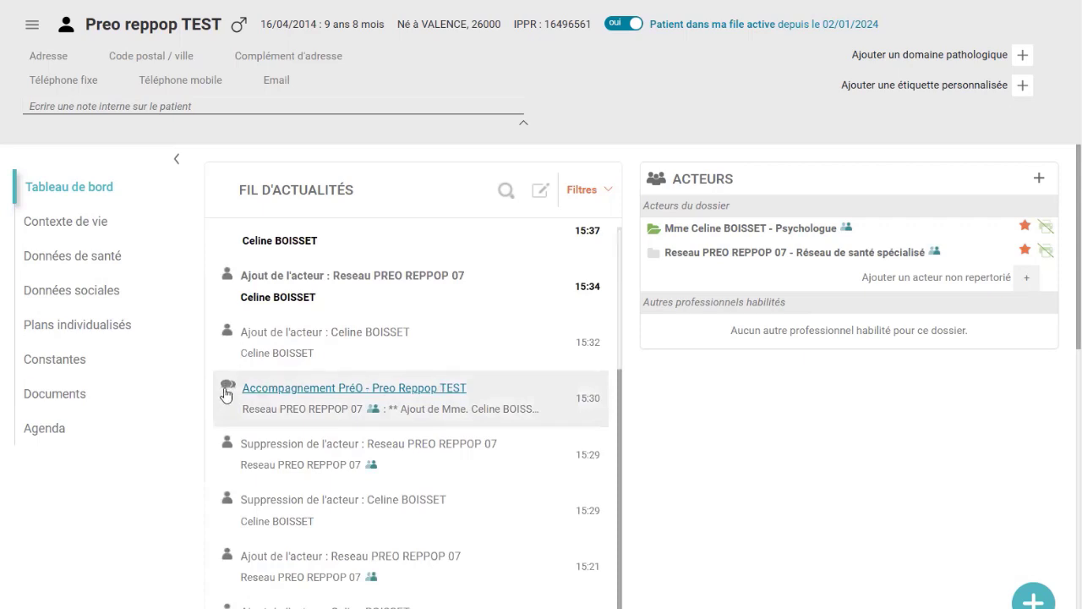
View the "Accompagnement PréO" conversation's participants and messages, reopen it to check the message area, and close it
click(283, 390)
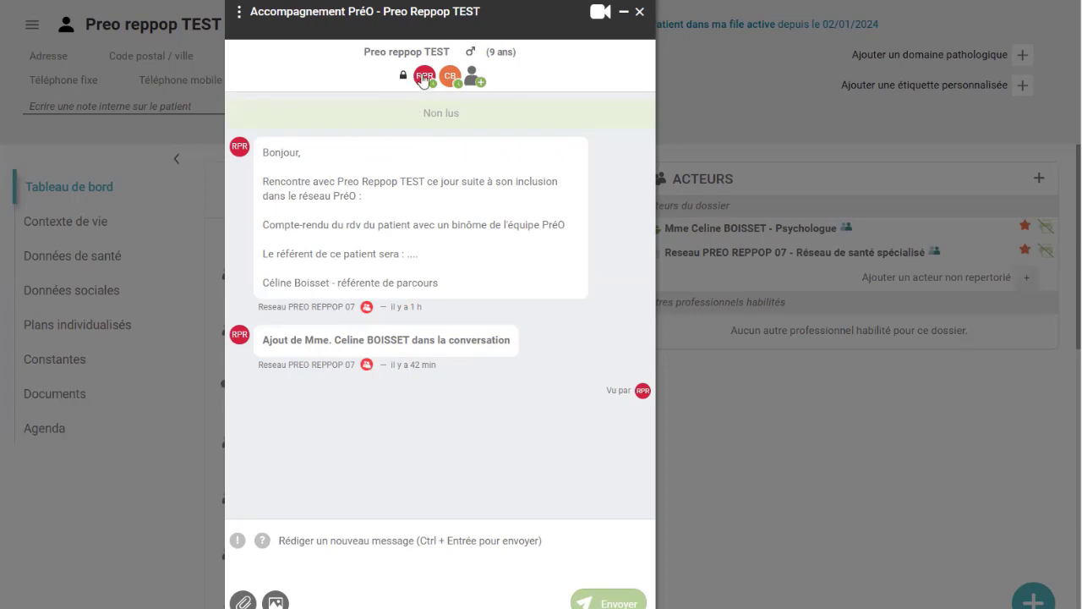
mouse_move(424, 80)
click(640, 13)
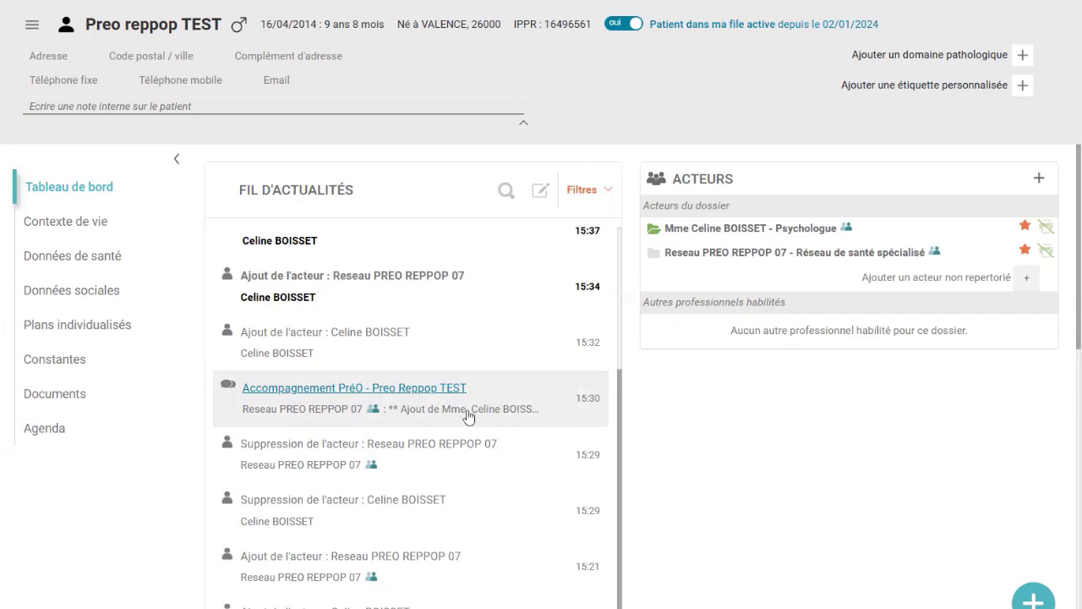
click(345, 389)
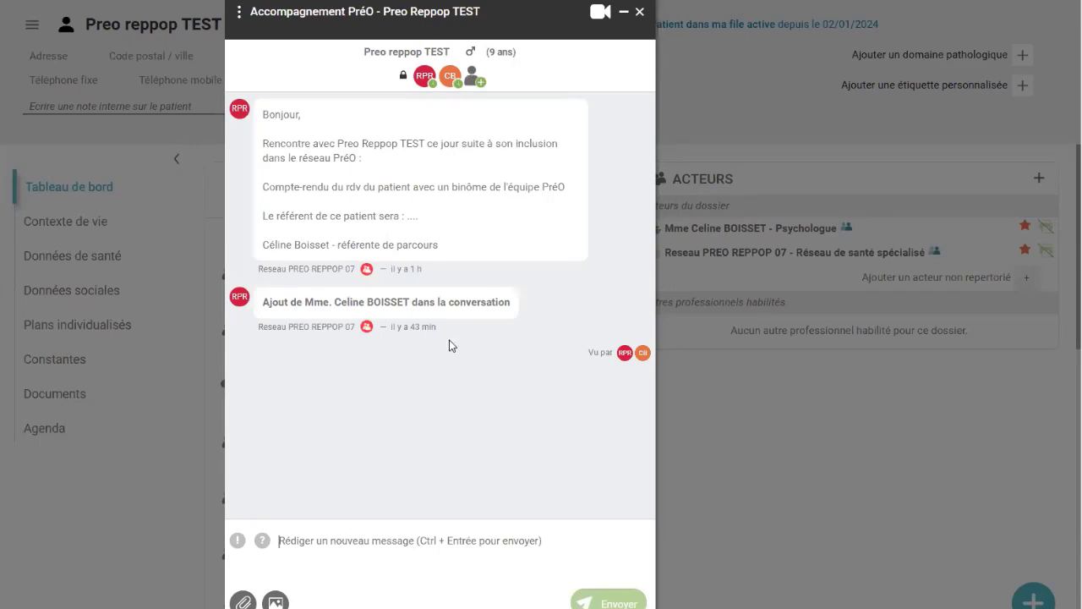
click(640, 14)
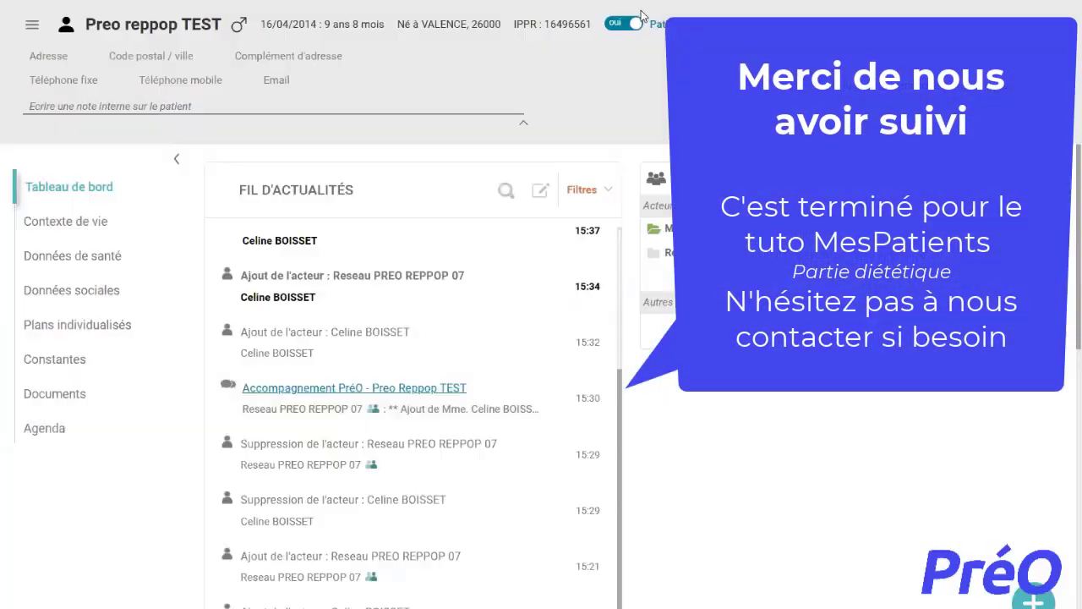